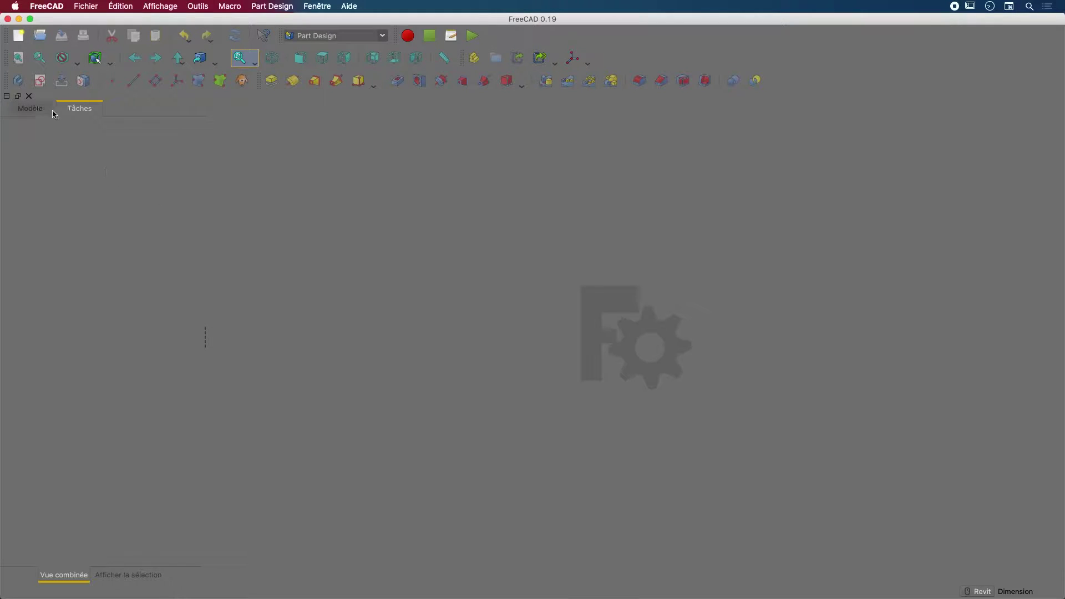
Create a new document and start a body sketch on the XY base plane.
left_click(19, 36)
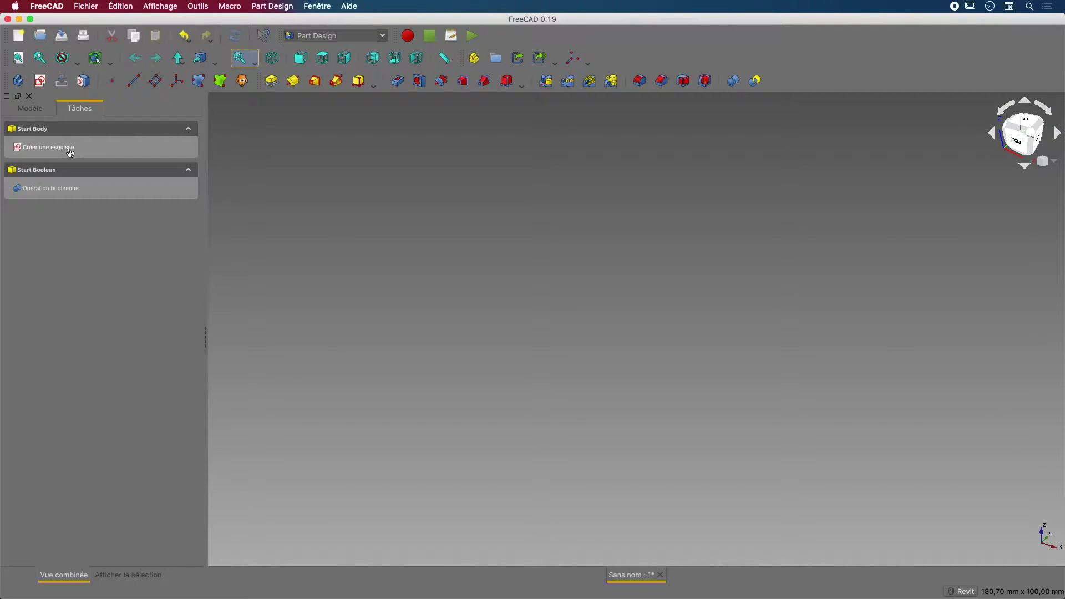
left_click(56, 148)
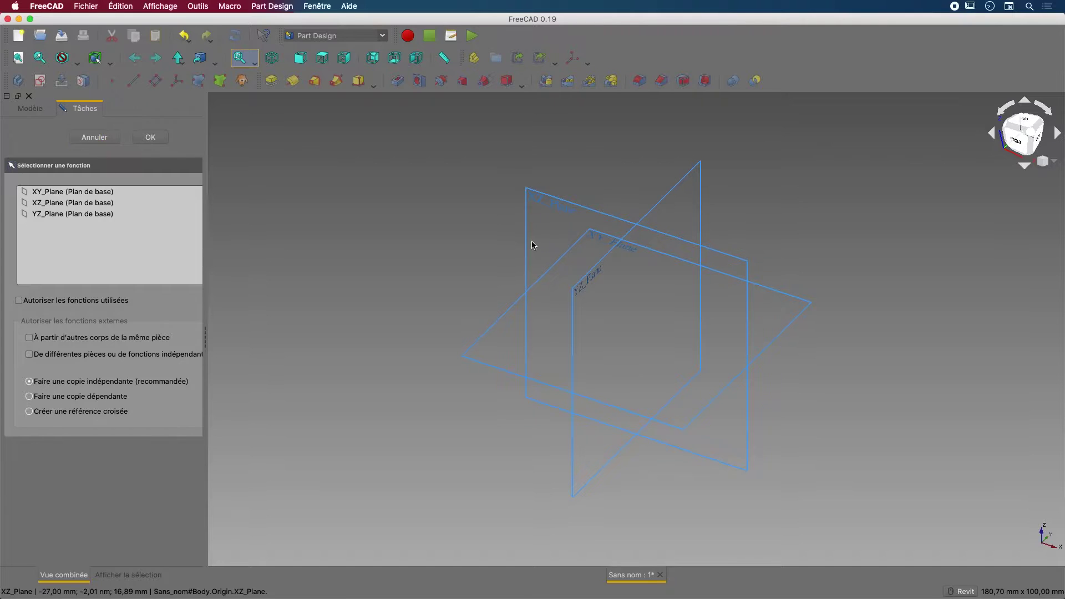
left_click(497, 322)
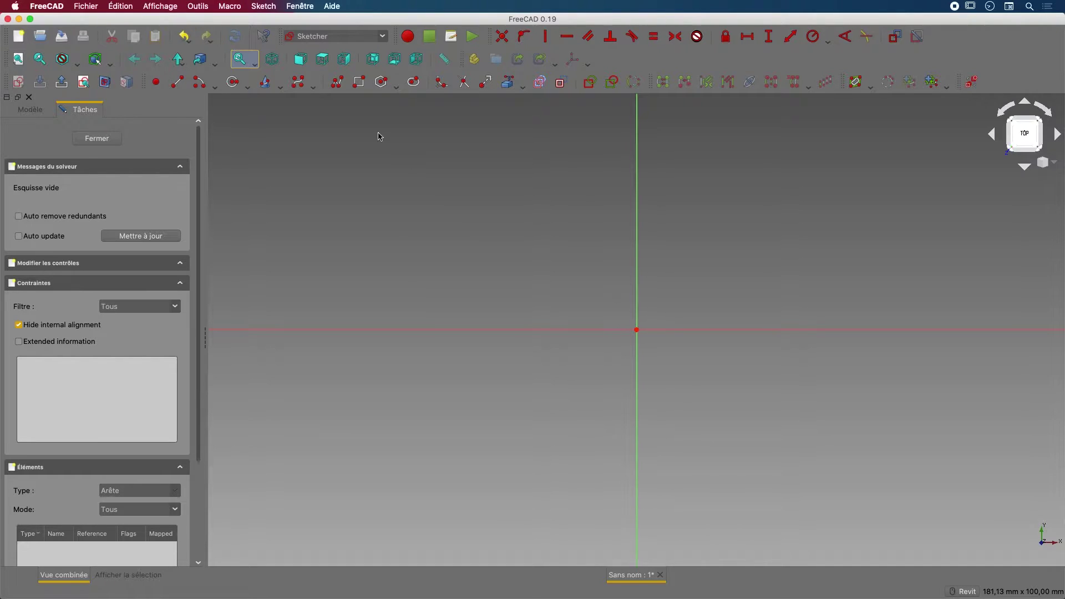
left_click(338, 84)
left_click(339, 329)
left_click(340, 193)
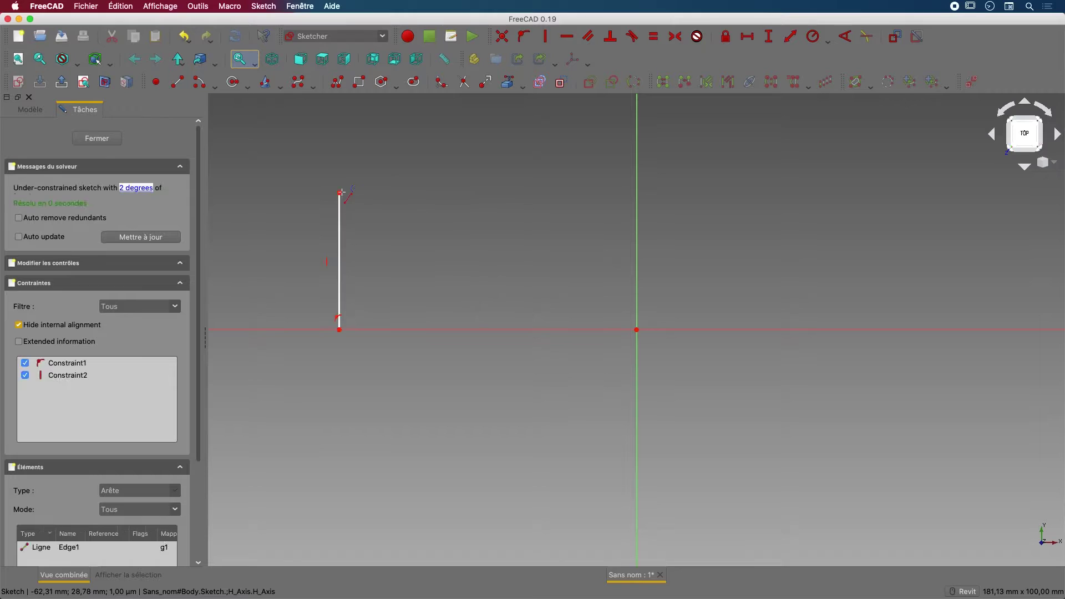
left_click(510, 193)
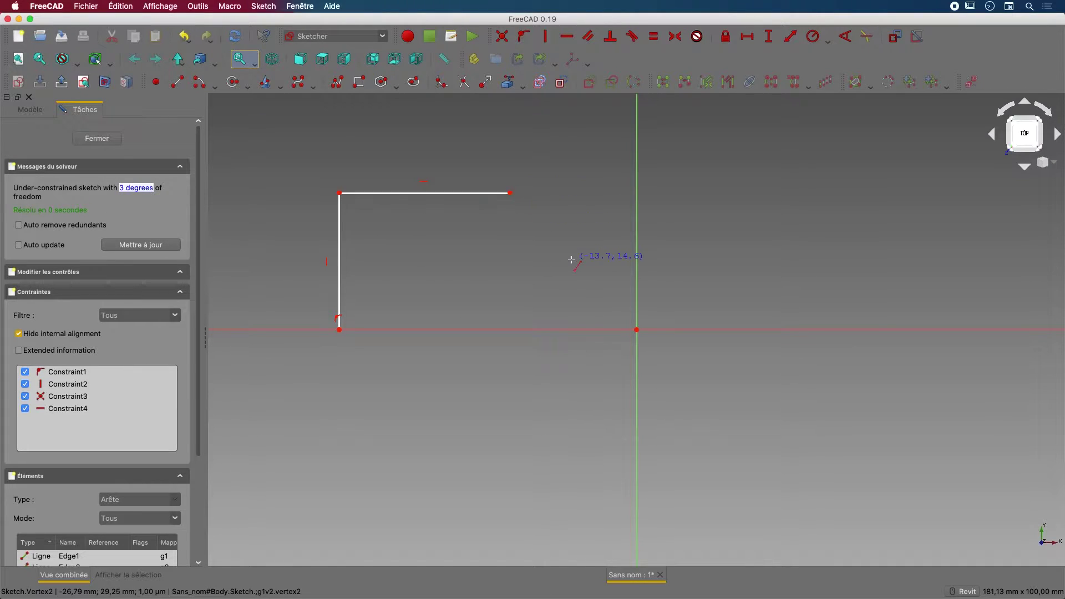
key("Escape")
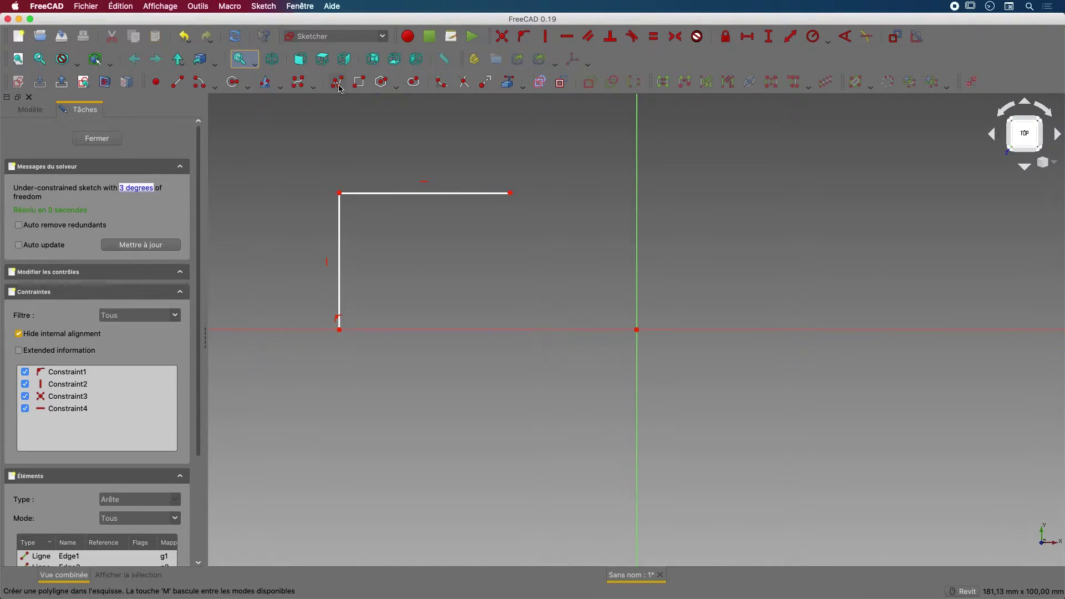
key("super+z")
key("super+z")
key("super+z")
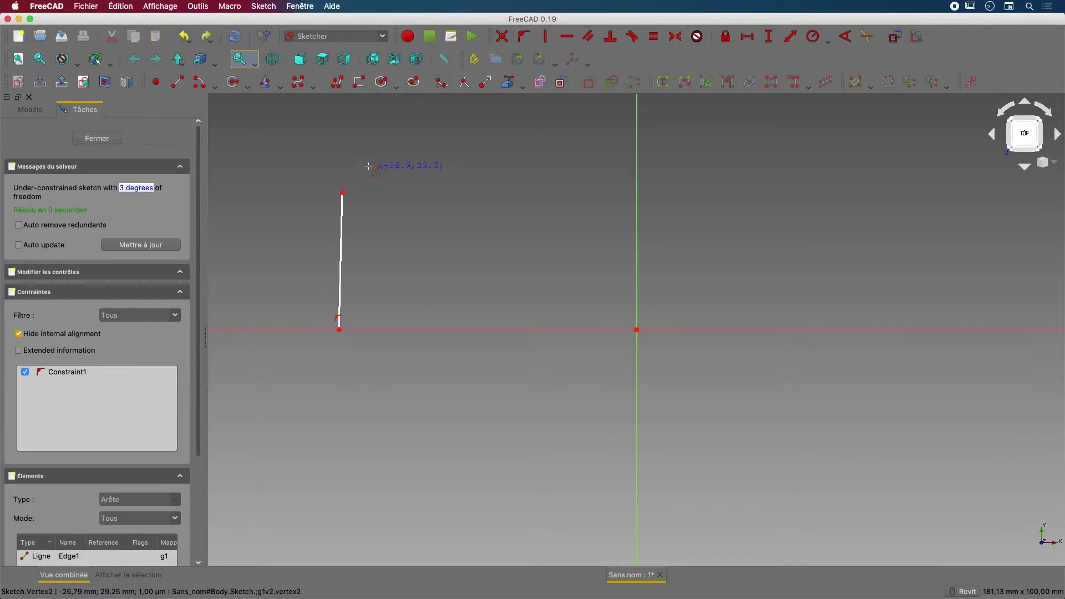
key("super+z")
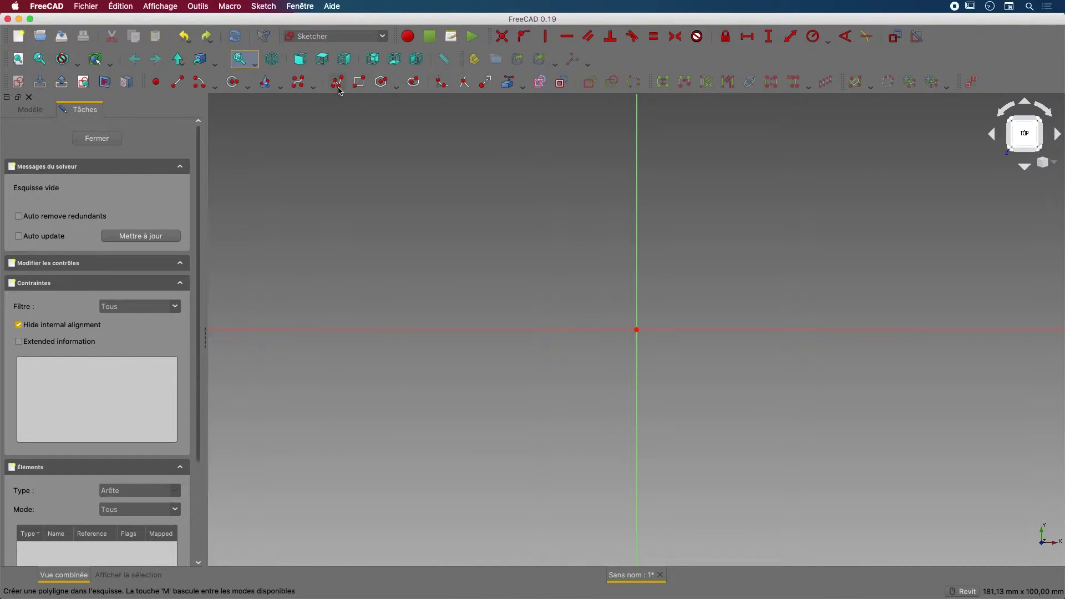
Draw a closed polyline around the origin as a wide rectangle, about 40 mm tall on its left side, with a notch in the lower edge.
left_click(340, 84)
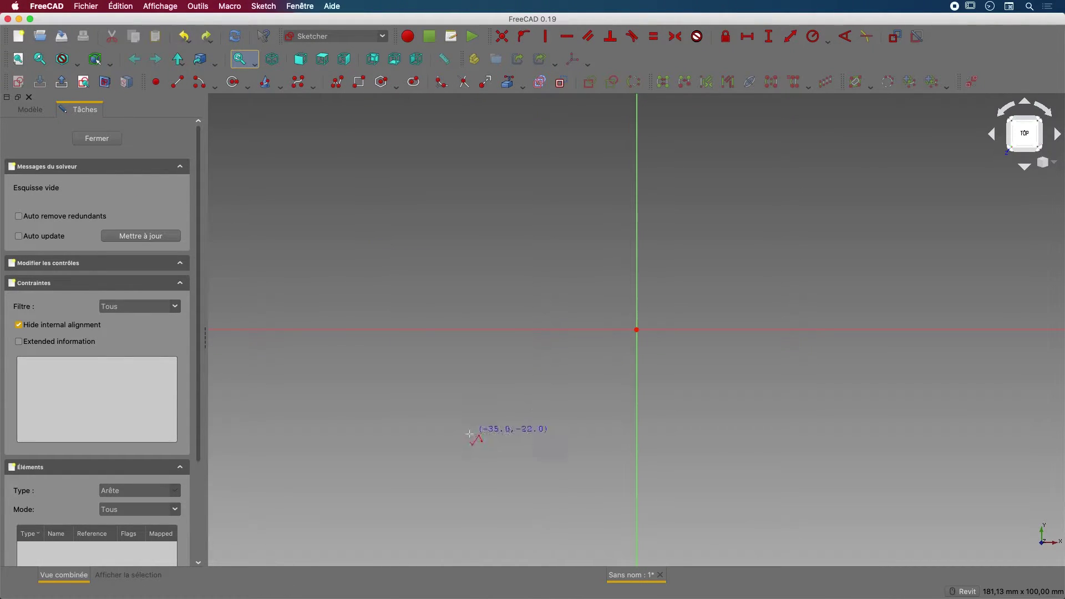
left_click(447, 396)
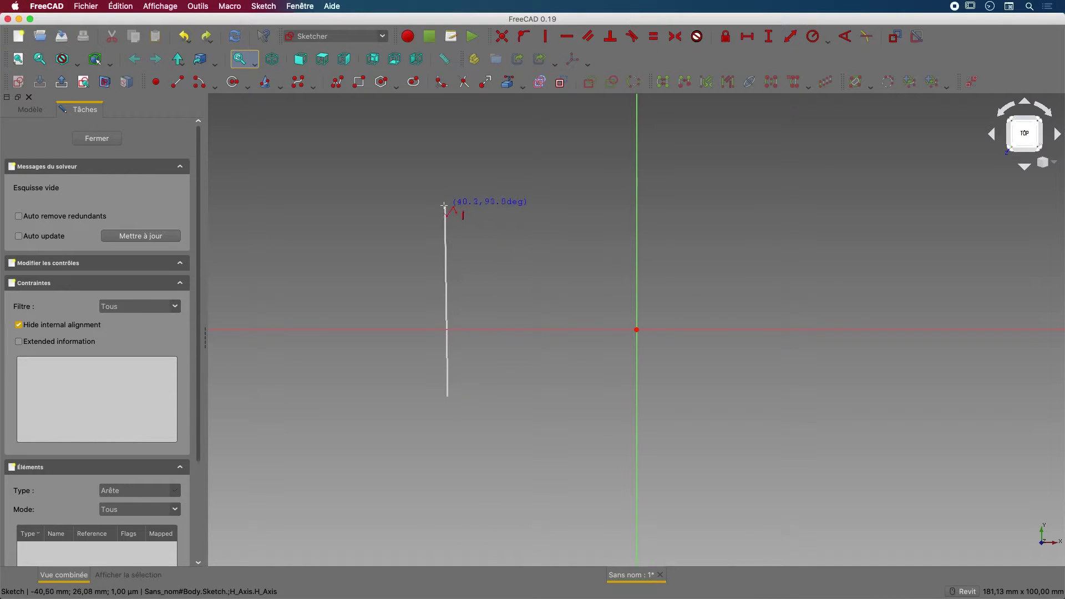
left_click(447, 206)
left_click(855, 206)
left_click(855, 410)
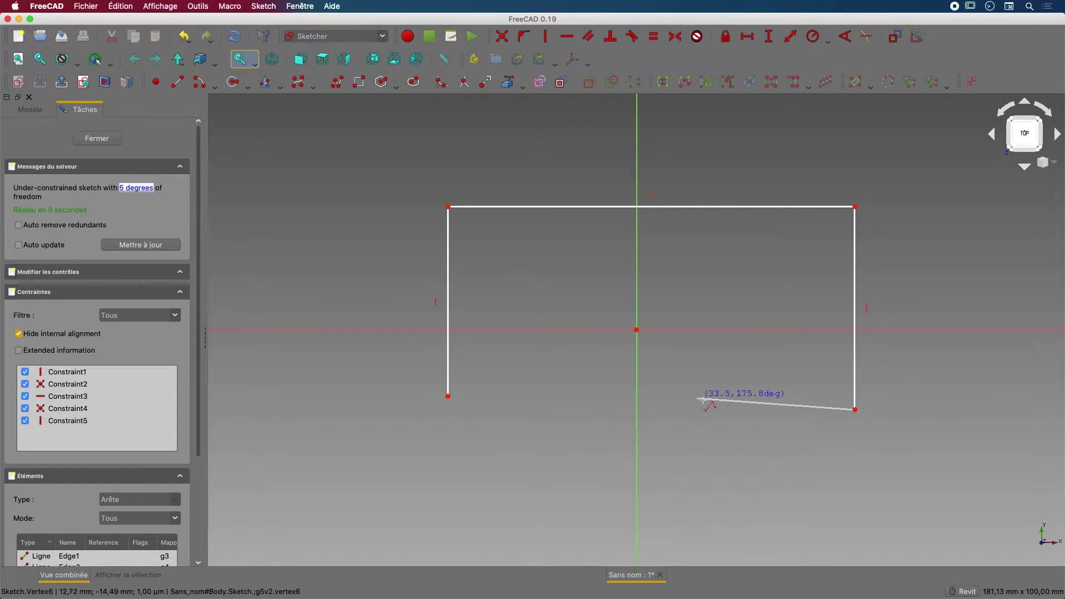
left_click(778, 407)
left_click(766, 292)
left_click(698, 292)
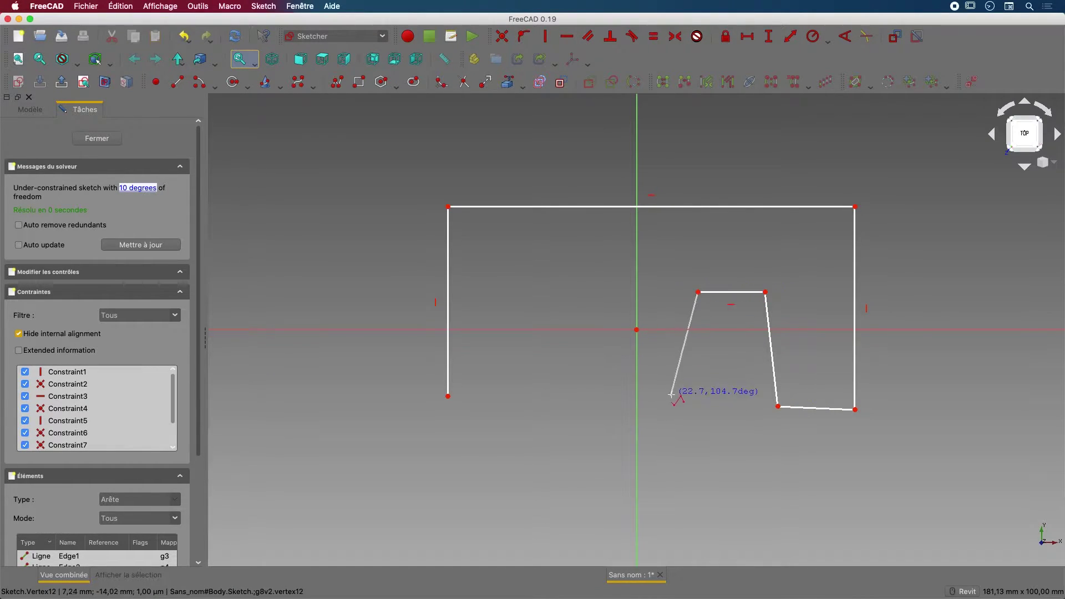
left_click(691, 397)
left_click(449, 397)
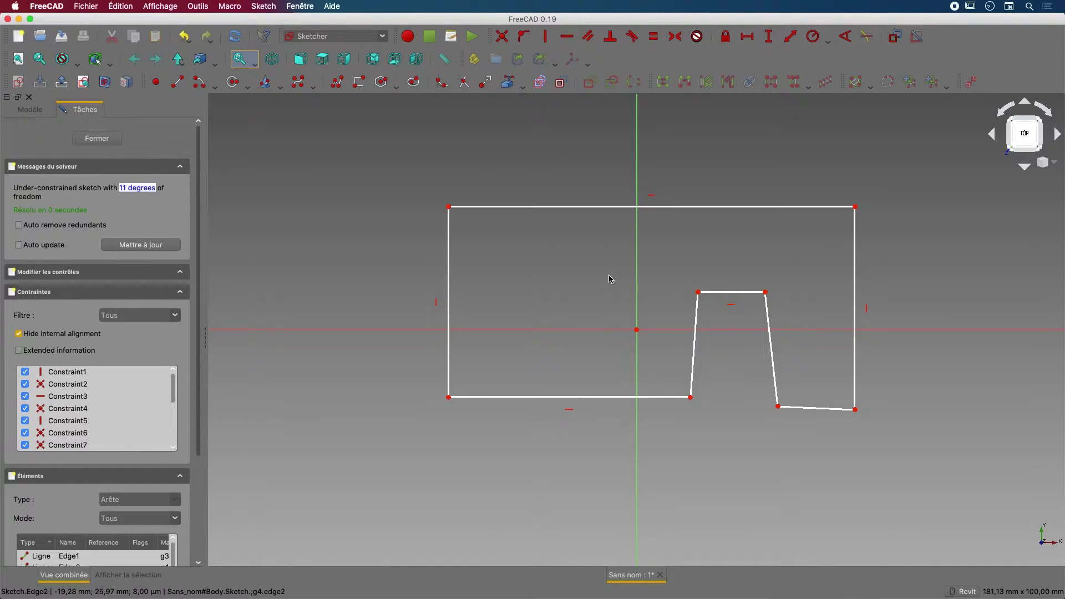
key("Escape")
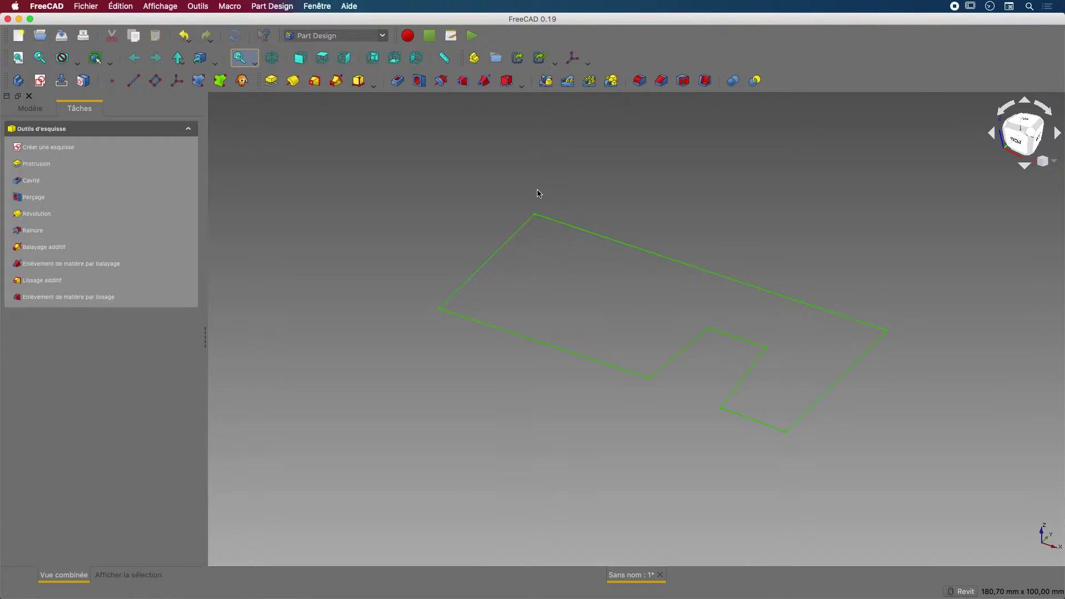
Reopen the sketch and reposition the profile's left corners and the notch's top edge and lower-left corner to straighten the notch's left side.
left_click(26, 113)
double_click(90, 185)
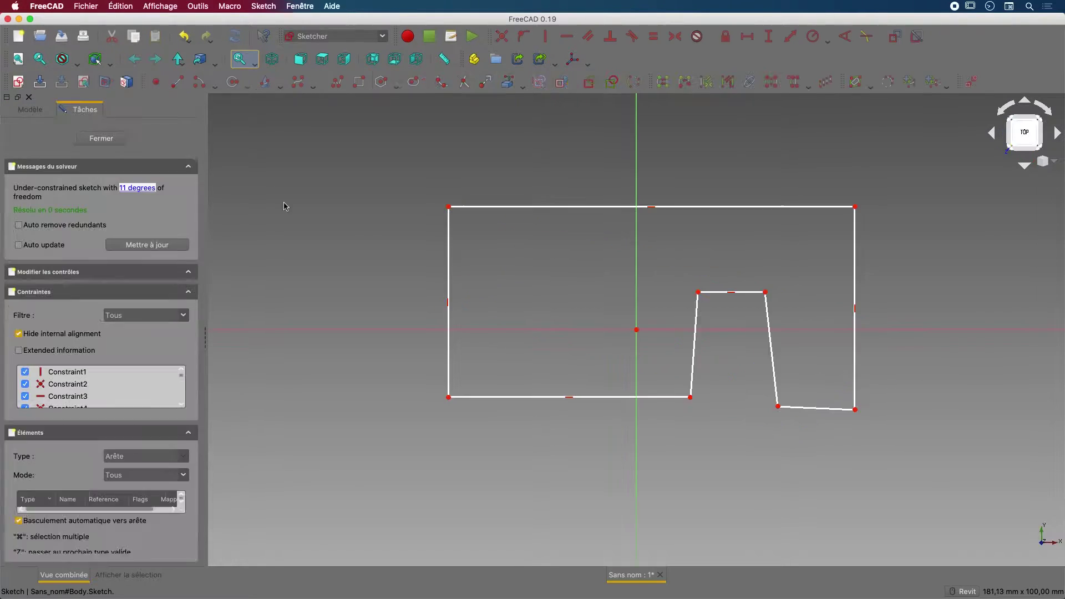
left_click(449, 208)
left_click_drag(450, 210, 431, 186)
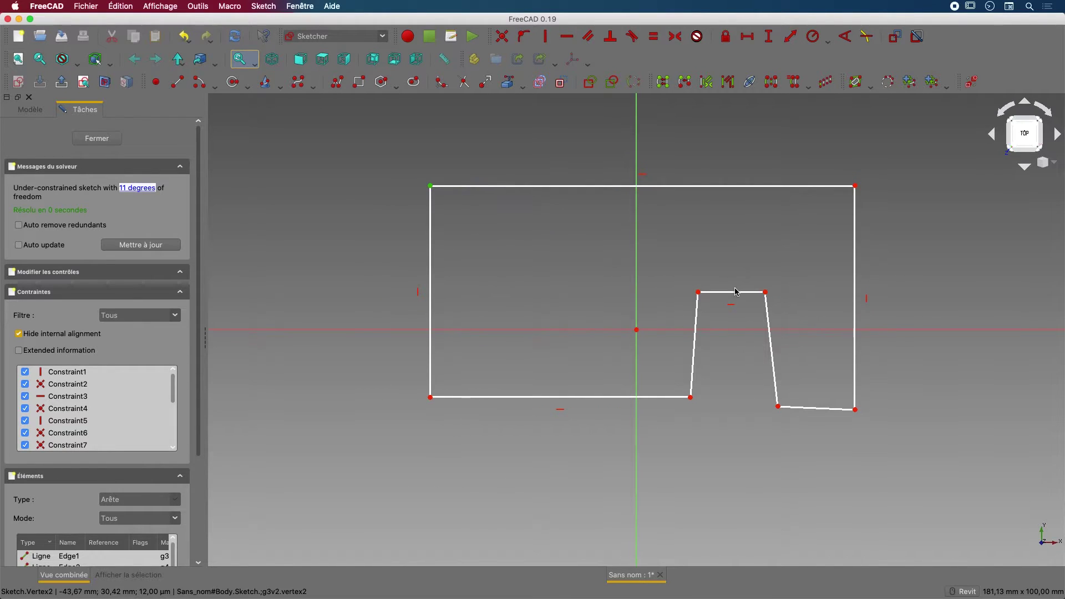
mouse_move(735, 293)
left_mouse_down()
mouse_move(634, 231)
mouse_move(765, 250)
mouse_move(750, 294)
mouse_move(743, 281)
mouse_move(738, 289)
left_mouse_up()
left_click_drag(692, 400, 704, 406)
mouse_move(429, 407)
left_mouse_down()
mouse_move(417, 409)
mouse_move(447, 408)
mouse_move(384, 420)
mouse_move(434, 398)
left_mouse_up()
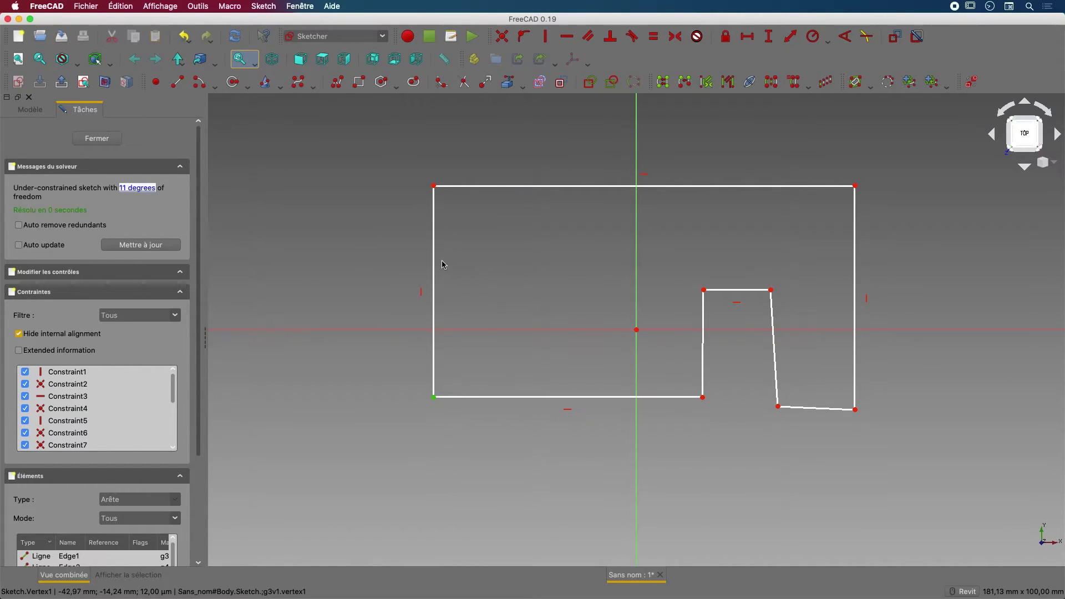
Move the notch's lower-right corner beneath its upper-right corner and shift the profile's top edge slightly left and down.
left_click(435, 283)
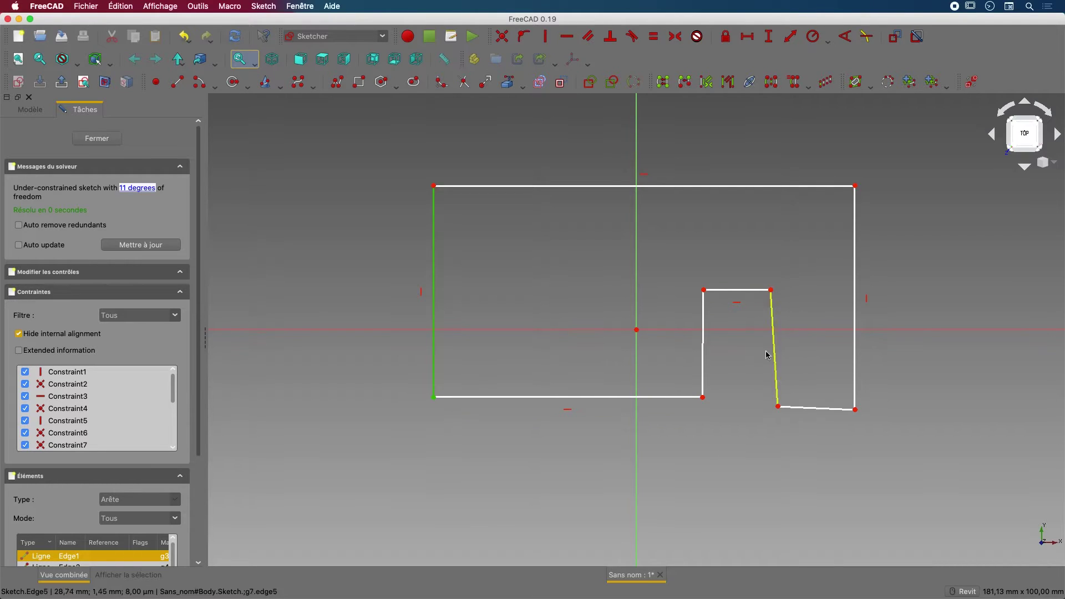
left_click(779, 407)
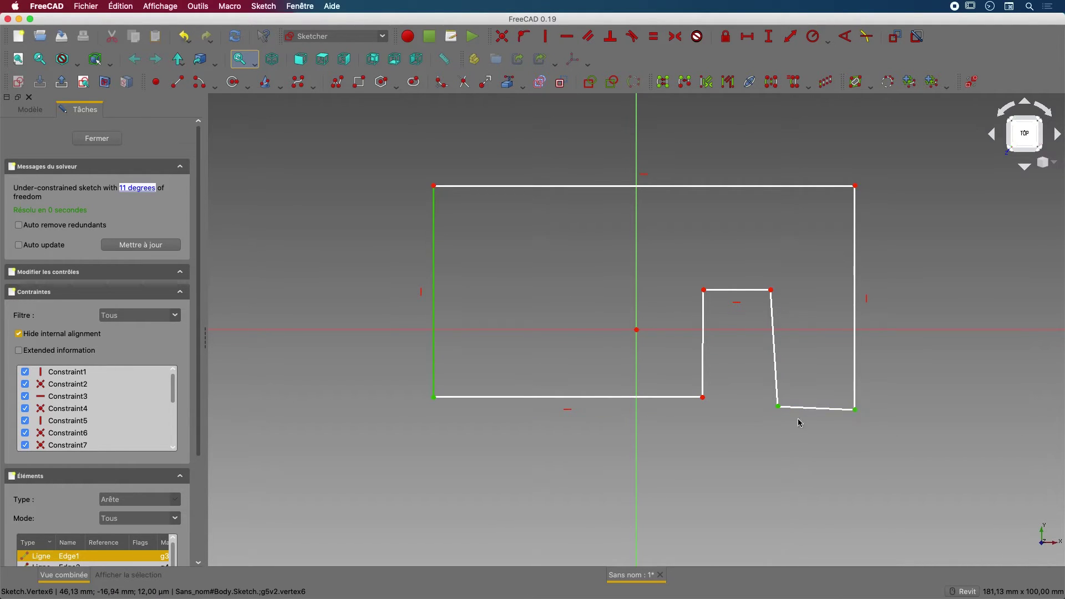
mouse_move(778, 408)
left_mouse_down()
mouse_move(673, 465)
mouse_move(846, 331)
mouse_move(762, 395)
mouse_move(770, 402)
left_mouse_up()
mouse_move(737, 192)
left_mouse_down()
mouse_move(608, 233)
mouse_move(790, 221)
mouse_move(547, 216)
mouse_move(799, 186)
mouse_move(733, 192)
left_mouse_up()
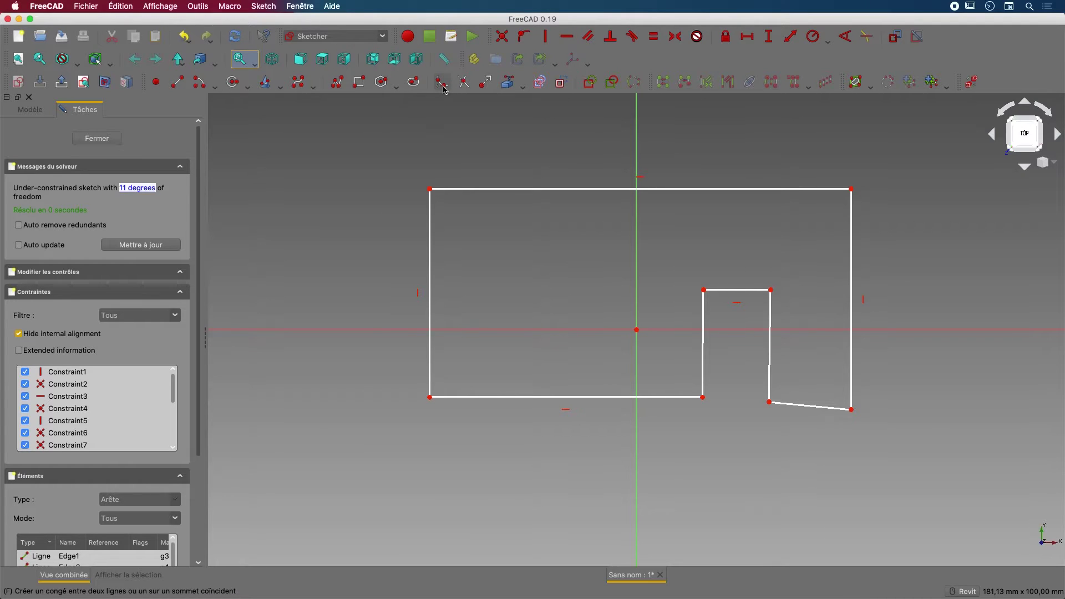
Fillet the profile's upper-left corner between the left and top edges, and enlarge the arc by moving its center inward.
left_click(432, 223)
left_click(450, 190)
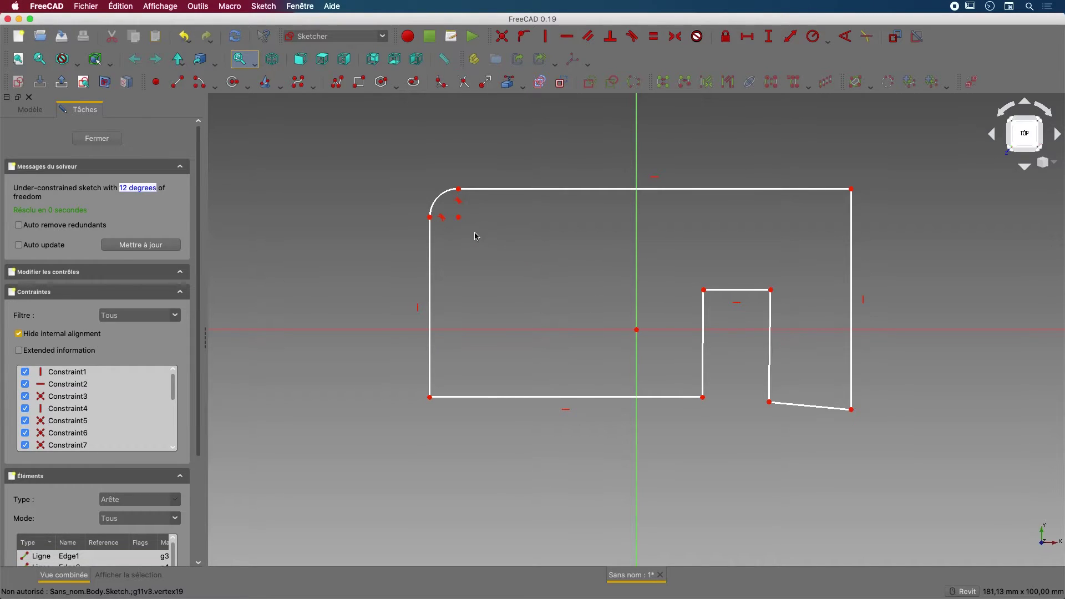
mouse_move(463, 221)
left_mouse_down()
mouse_move(522, 280)
mouse_move(687, 339)
mouse_move(528, 312)
mouse_move(388, 189)
mouse_move(450, 230)
mouse_move(561, 275)
mouse_move(507, 266)
left_mouse_up()
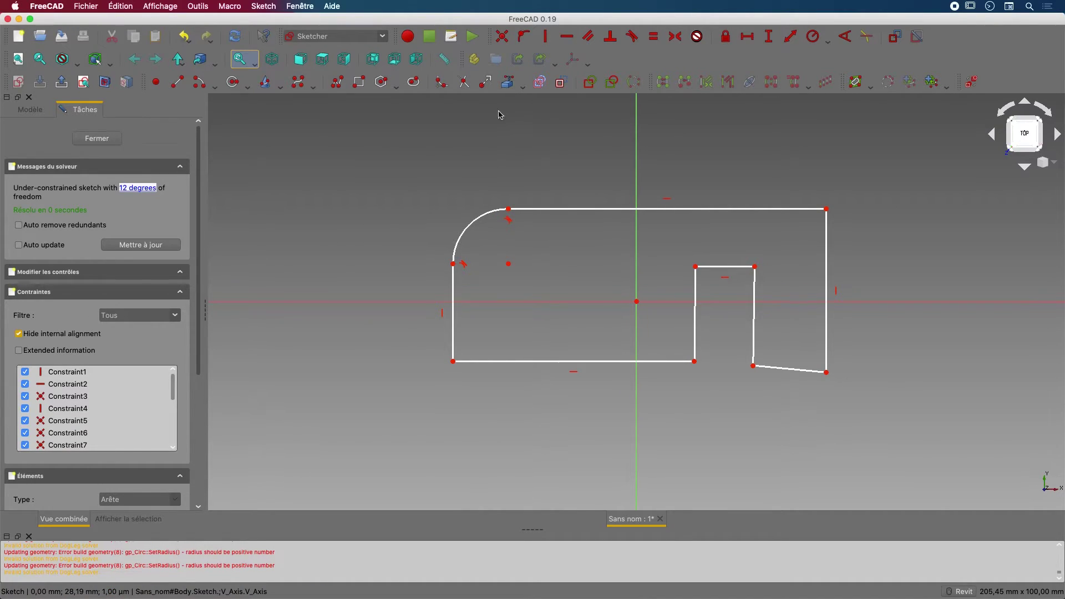
Draw a slightly inclined line outside the profile's left edge and extend it across the profile to the notch's left edge.
left_click(177, 82)
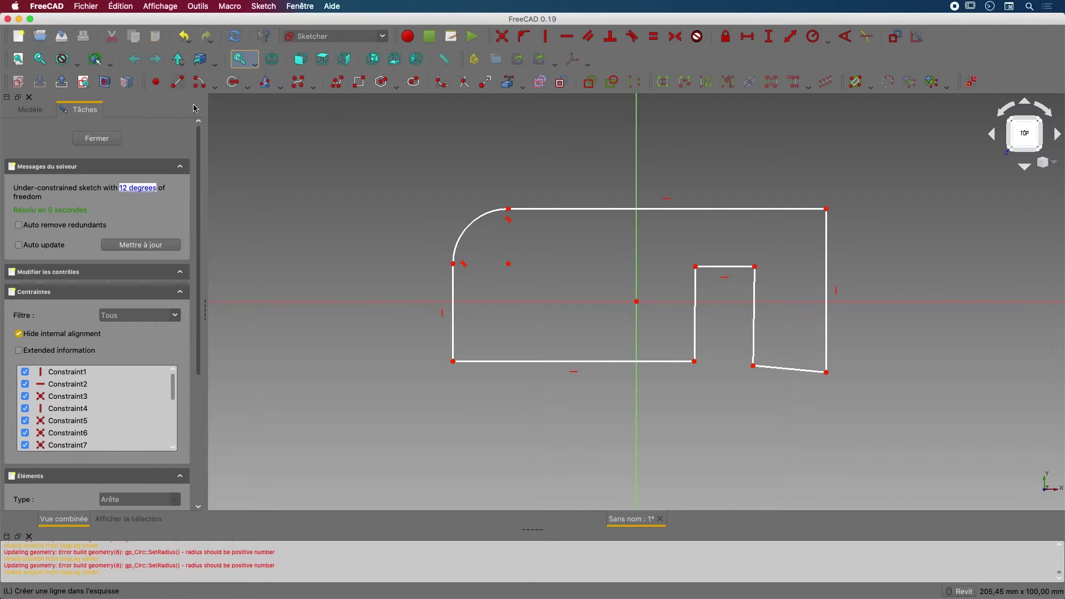
left_click(264, 330)
left_click(409, 317)
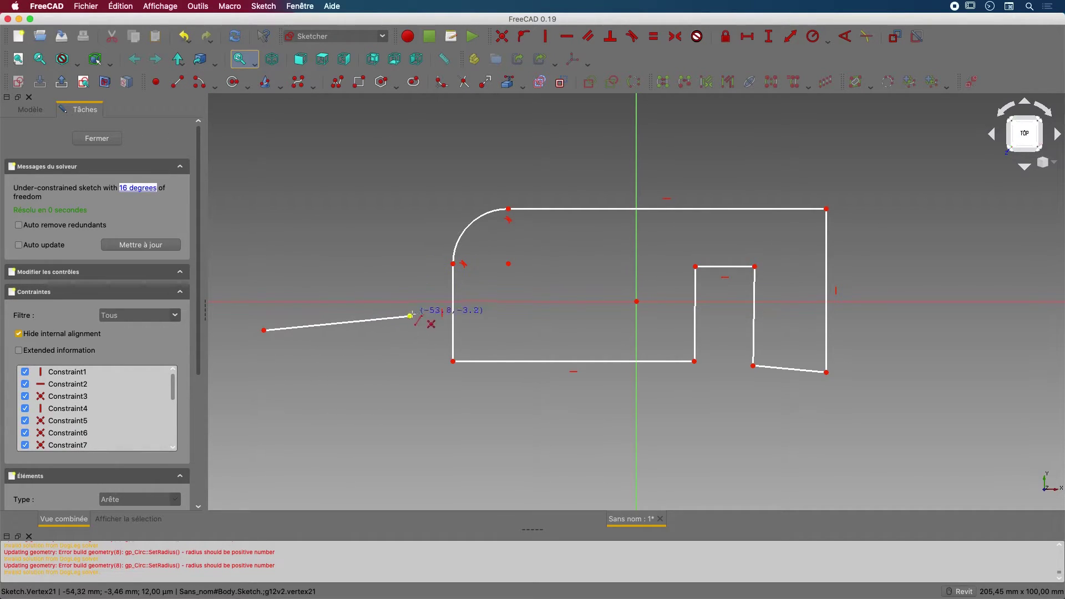
left_click(487, 85)
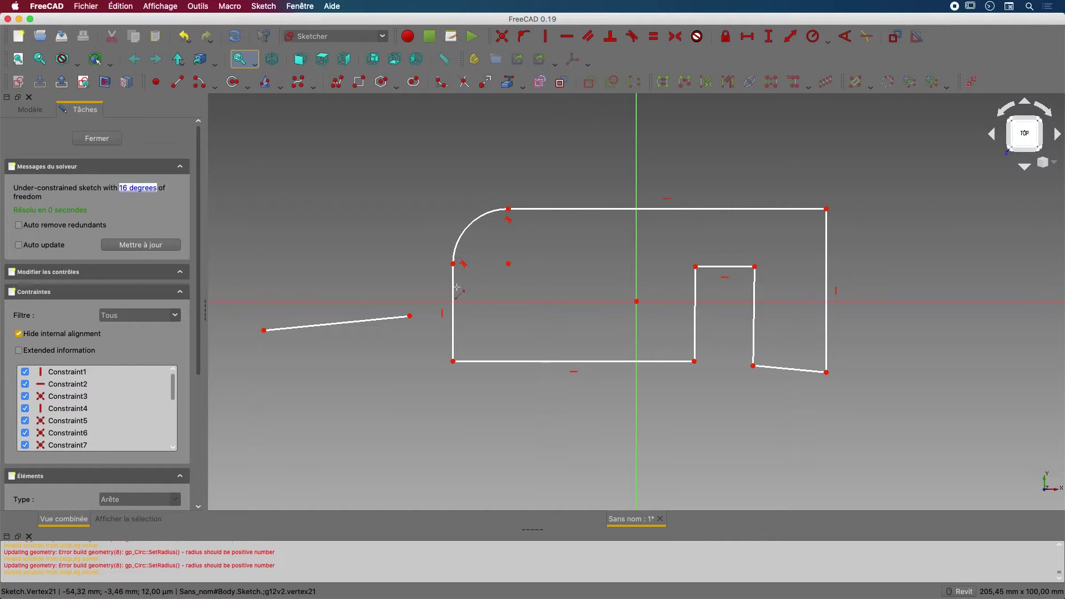
left_click(336, 328)
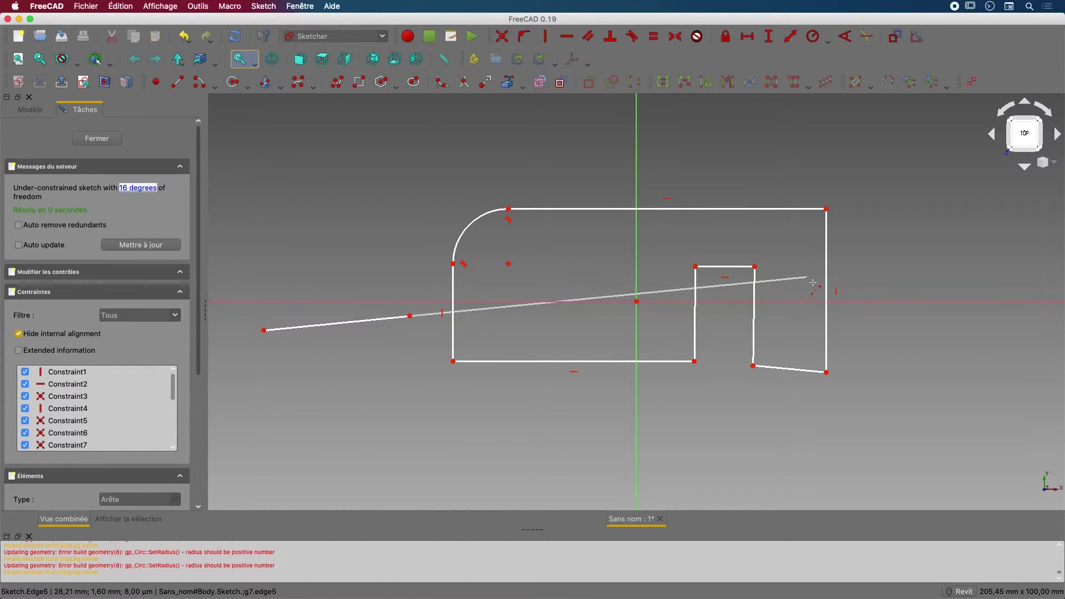
left_click(696, 321)
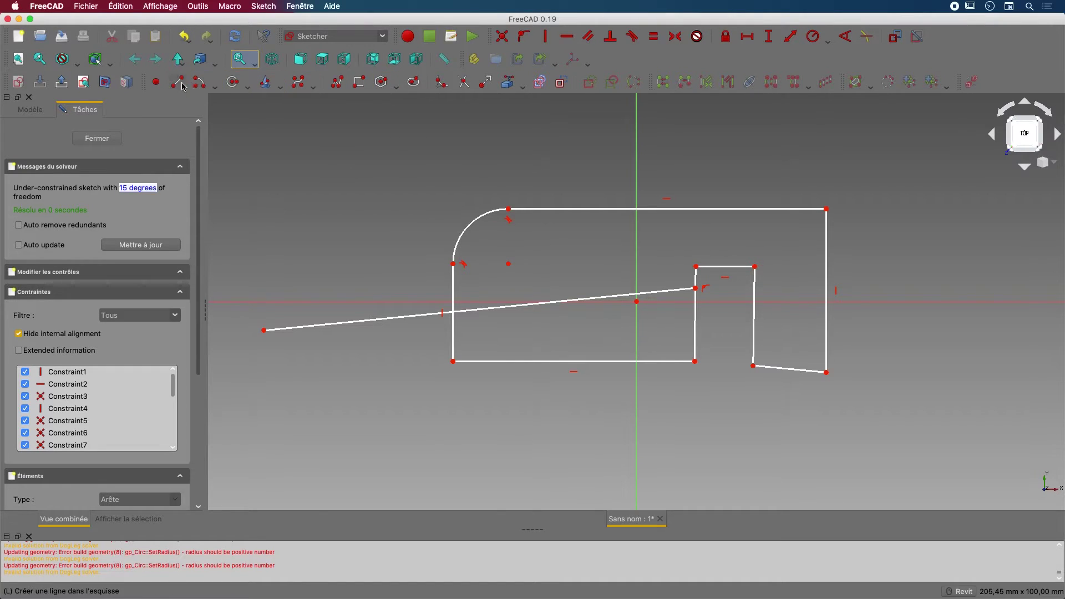
Draw two crossing lines, one near-vertical and one near-horizontal, in the empty area above and left of the profile.
left_click(341, 143)
left_click(352, 281)
left_click(284, 215)
left_click(410, 194)
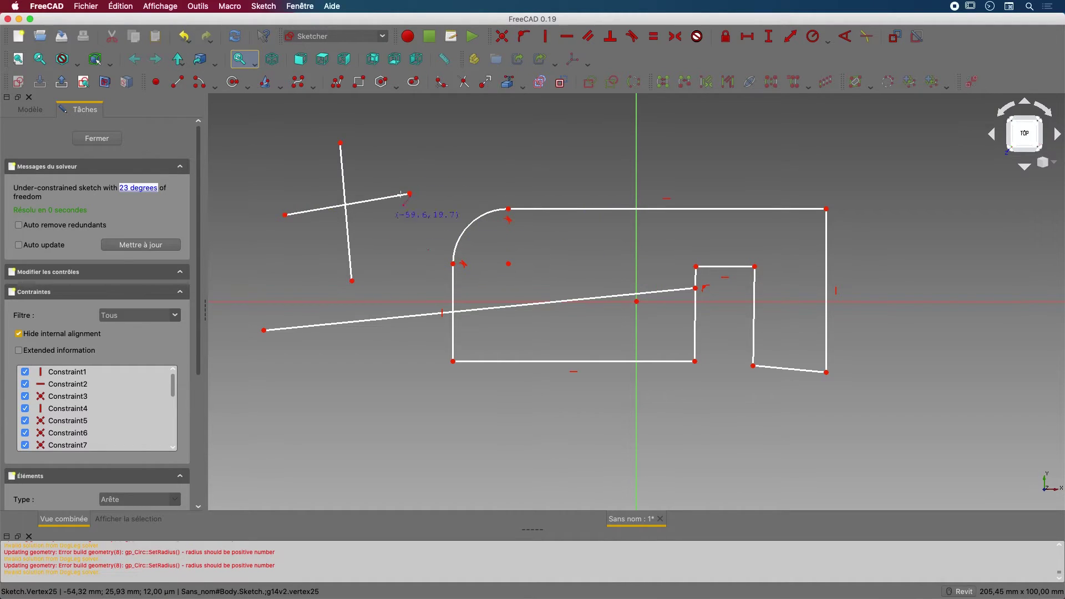
Try trimming different arms of the two crossing lines at their intersection and undo the trims.
left_click(464, 86)
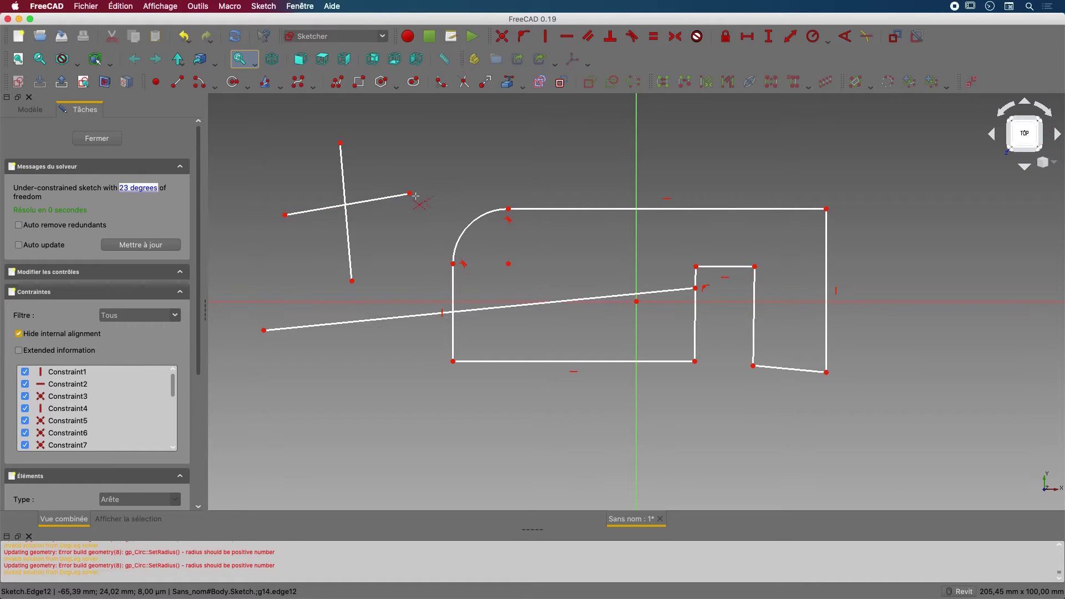
left_click(383, 200)
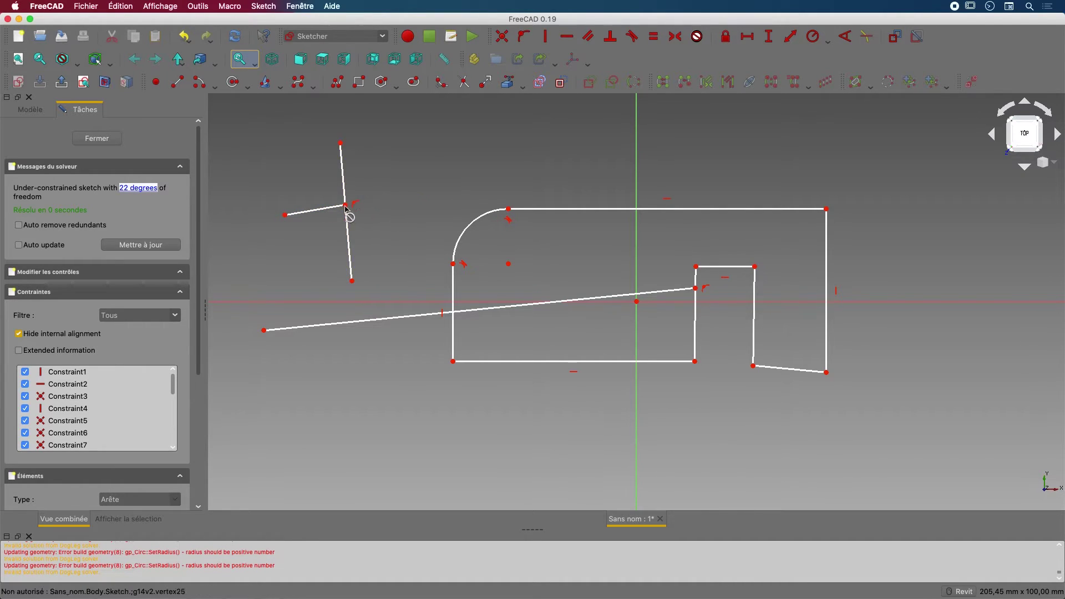
key("super+z")
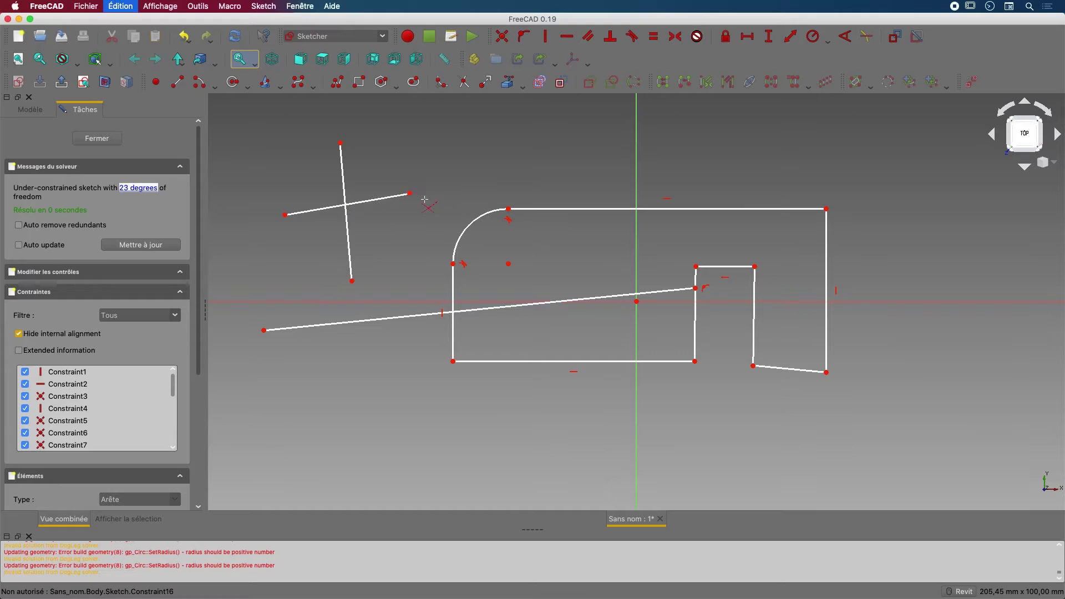
left_click(324, 209)
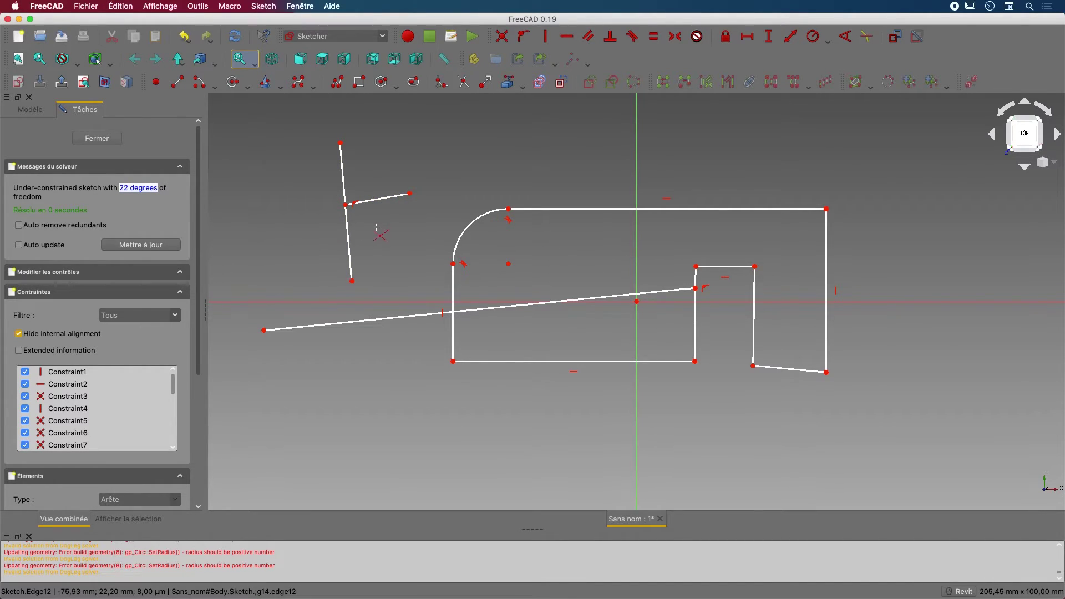
key("super+z")
left_click(324, 209)
left_click(344, 185)
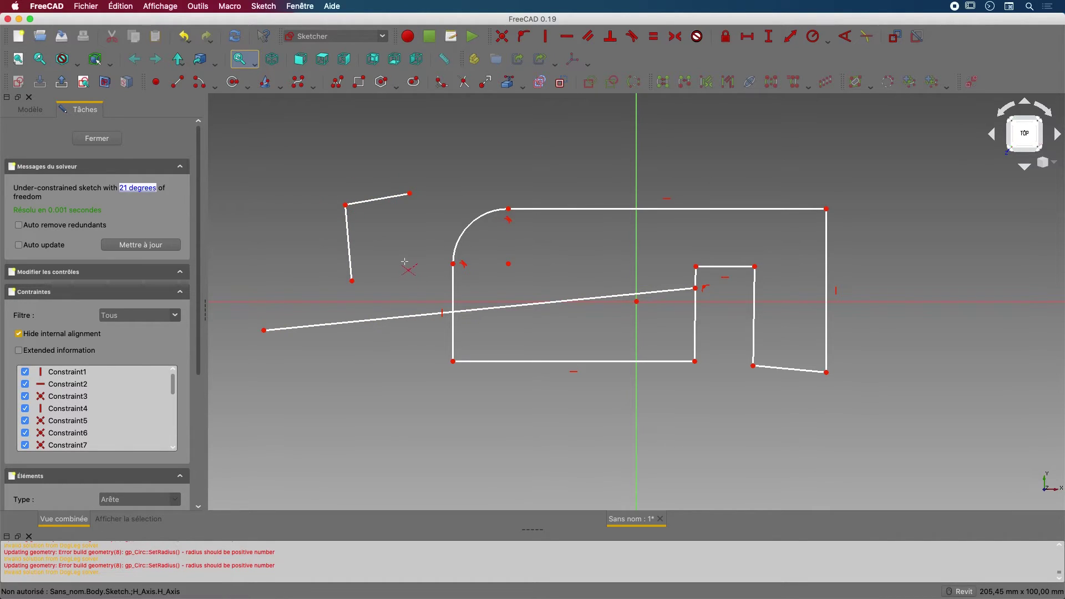
key("super+z")
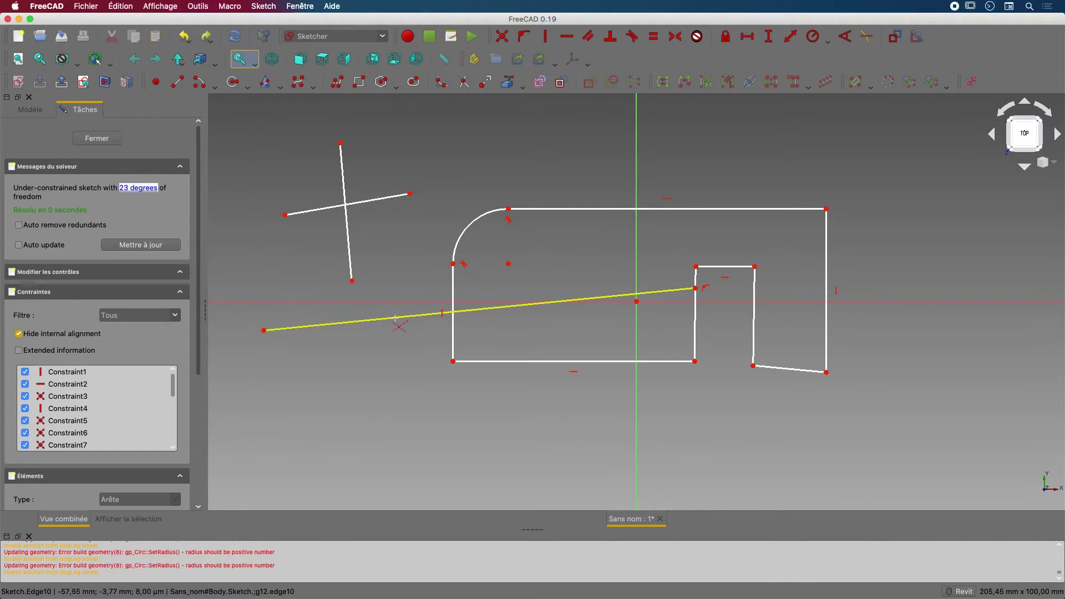
Trim the portion of the long inclined line that lies outside the profile's left edge.
left_click(421, 315)
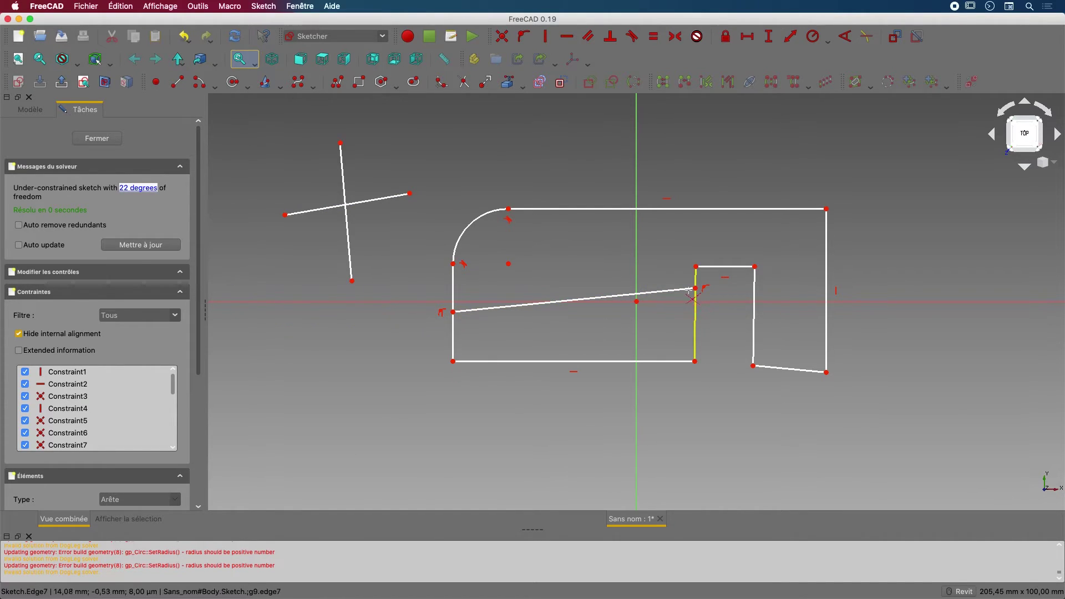
Trim the part of the notch's left edge above its intersection with the long inclined line.
left_click(697, 276)
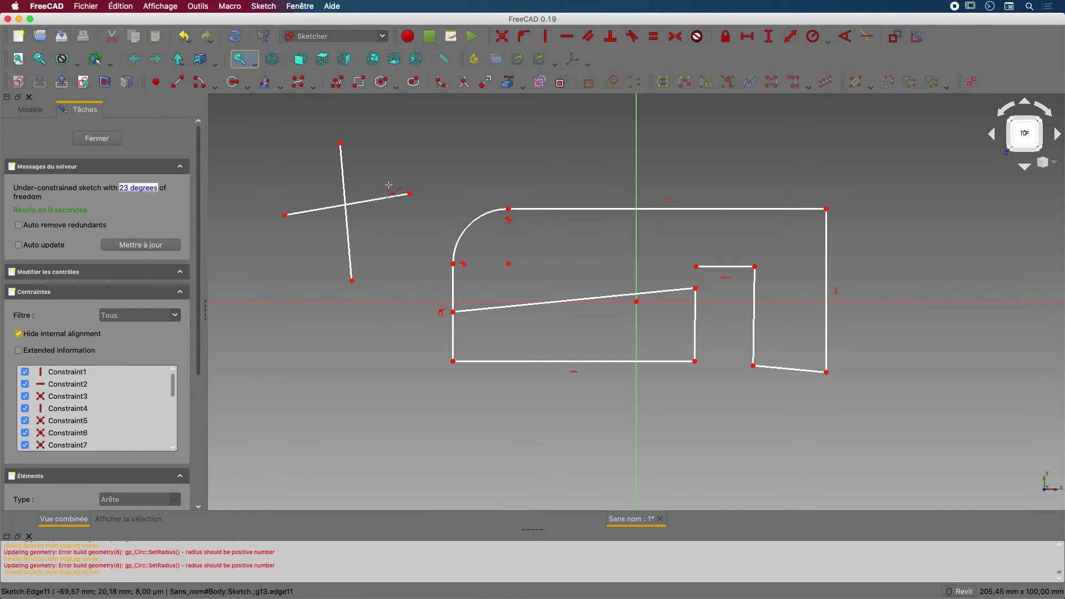
key("Escape")
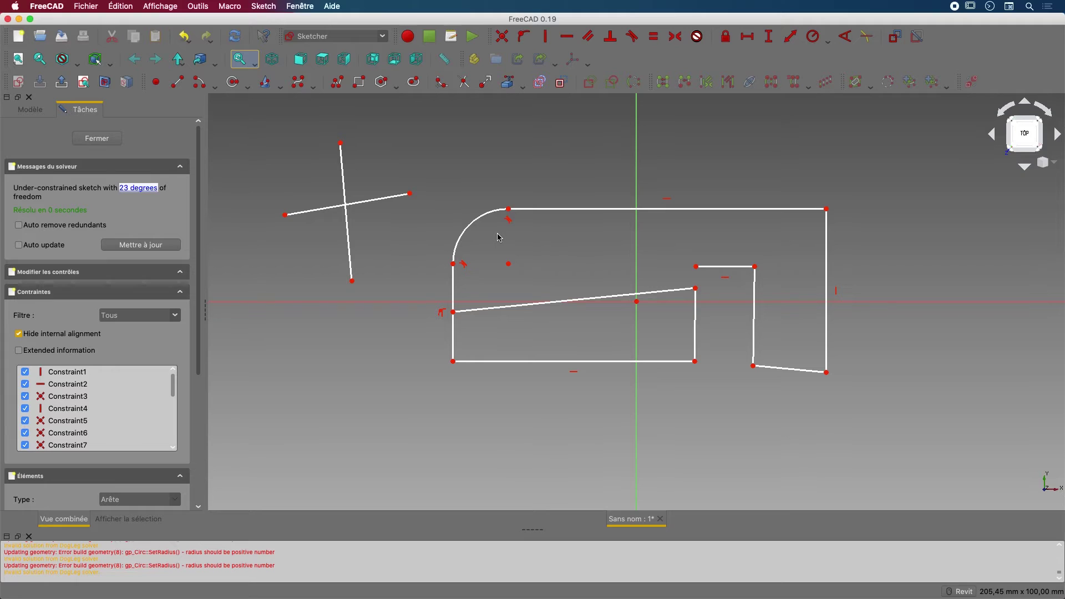
Lower the right endpoint of the near-horizontal crossing line and shift the profile's top edge up and to the left.
left_click_drag(410, 194, 411, 235)
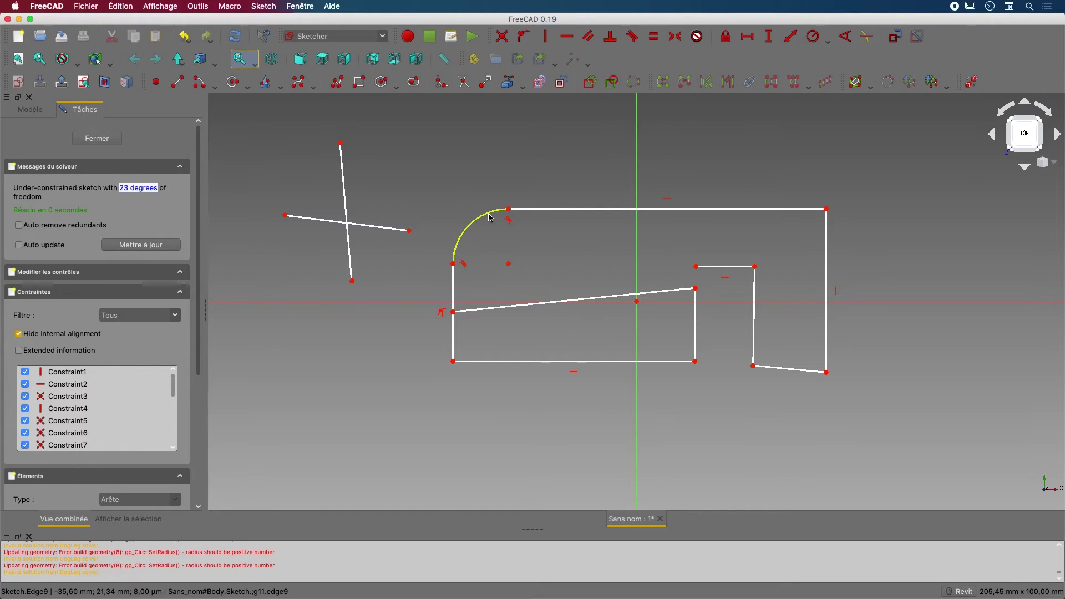
mouse_move(557, 212)
left_mouse_down()
mouse_move(555, 147)
mouse_move(653, 153)
mouse_move(639, 204)
mouse_move(527, 183)
mouse_move(594, 183)
mouse_move(527, 181)
left_mouse_up()
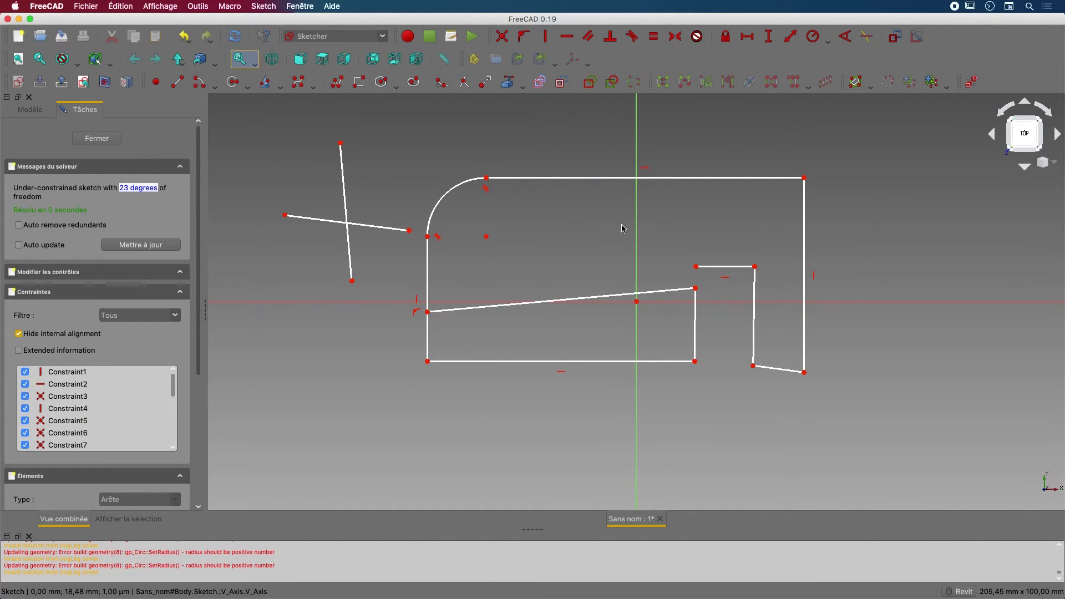
left_click(444, 88)
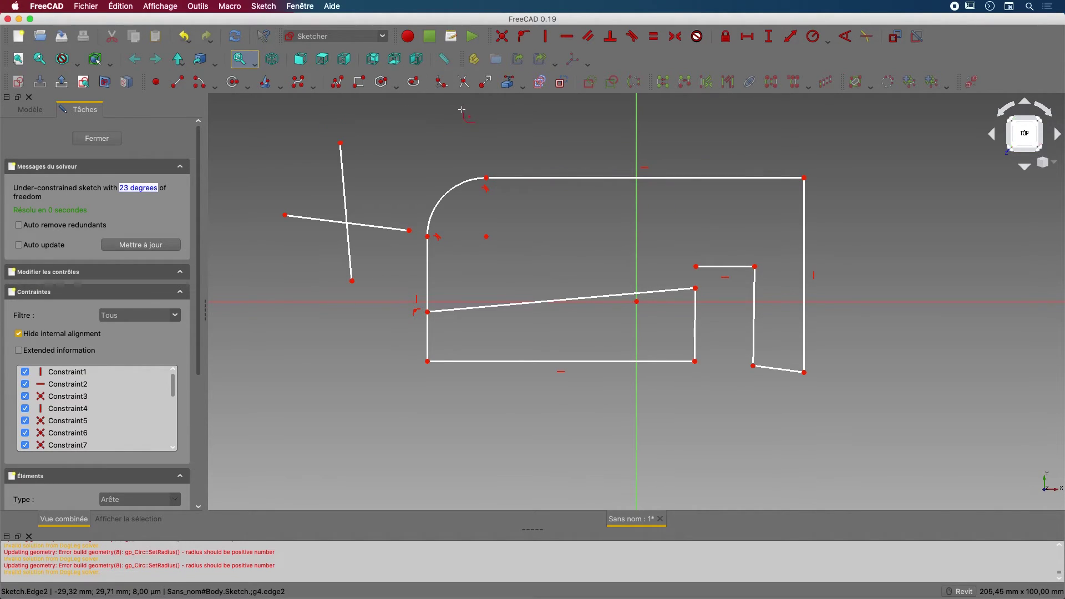
left_click(523, 86)
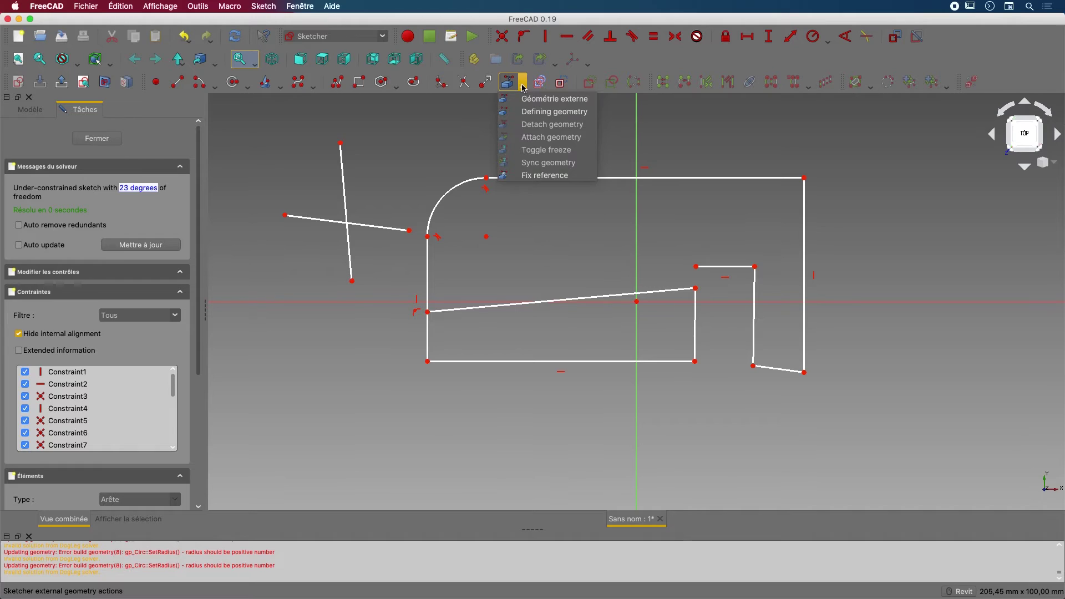
left_click(522, 88)
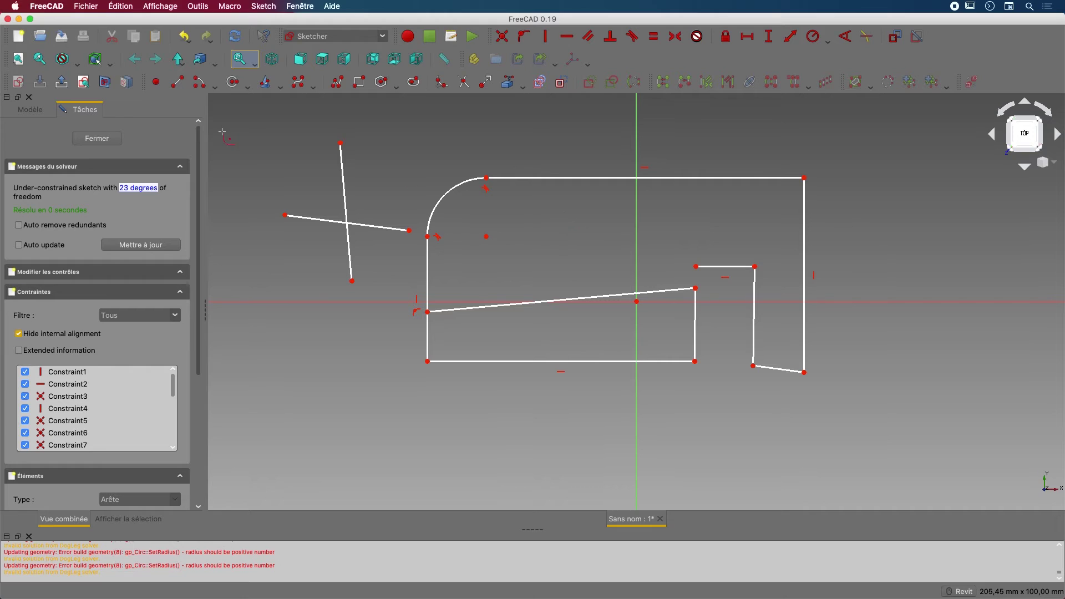
Draw two shallow upward-curving arcs below the profile, each defined by its two endpoints and a point on the arc.
left_click(214, 85)
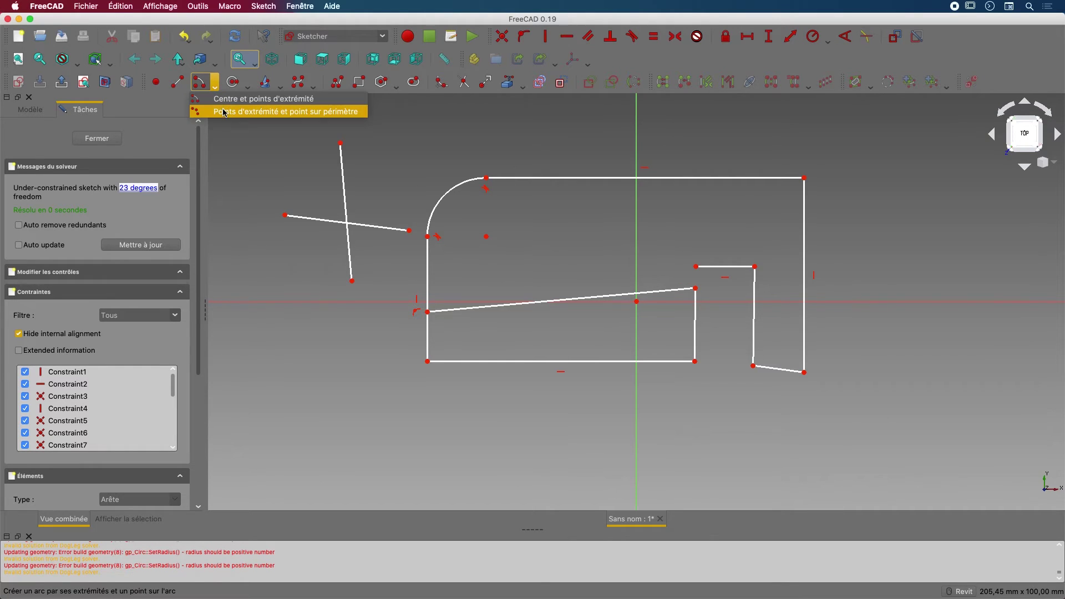
left_click(225, 112)
left_click(338, 441)
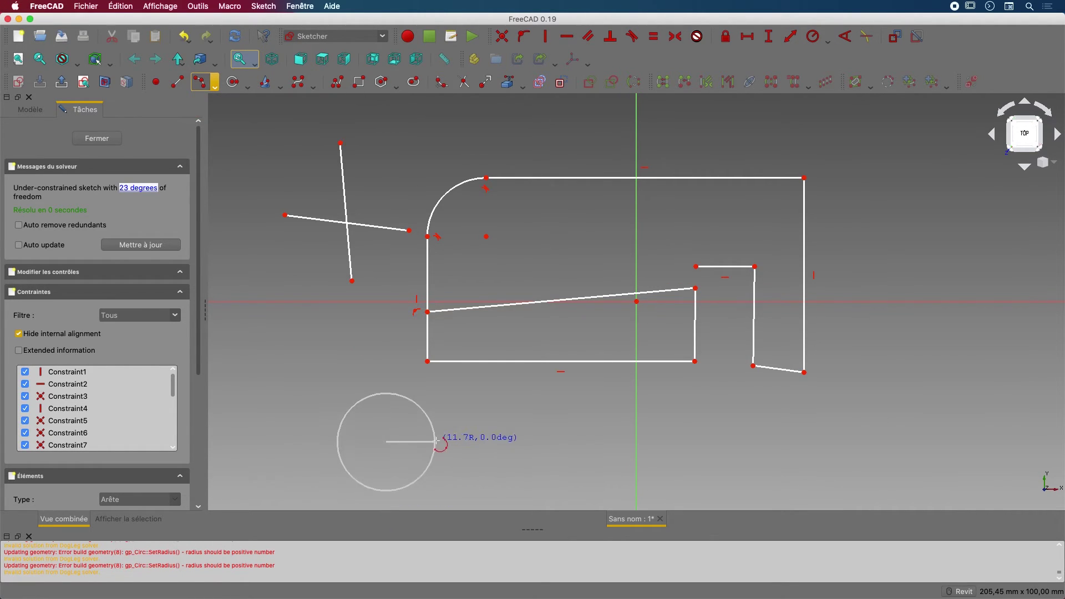
left_click(445, 441)
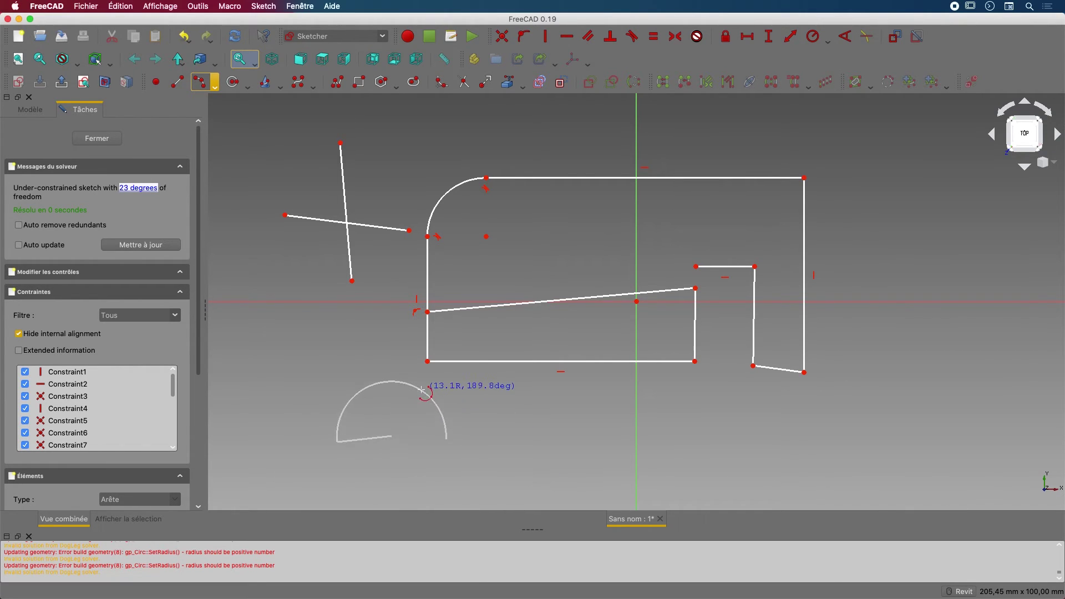
left_click(417, 417)
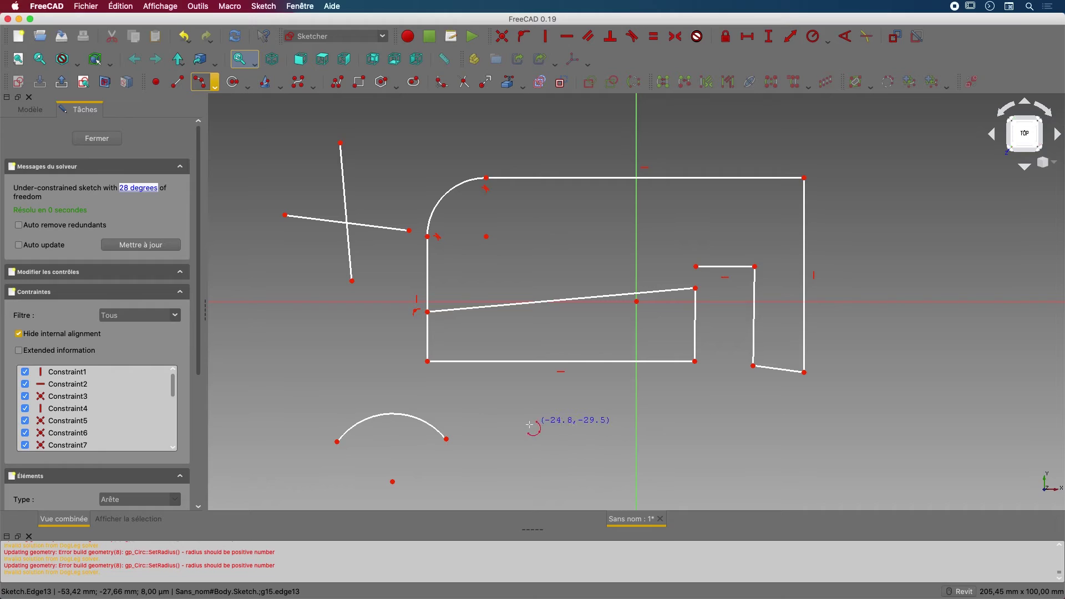
left_click(625, 425)
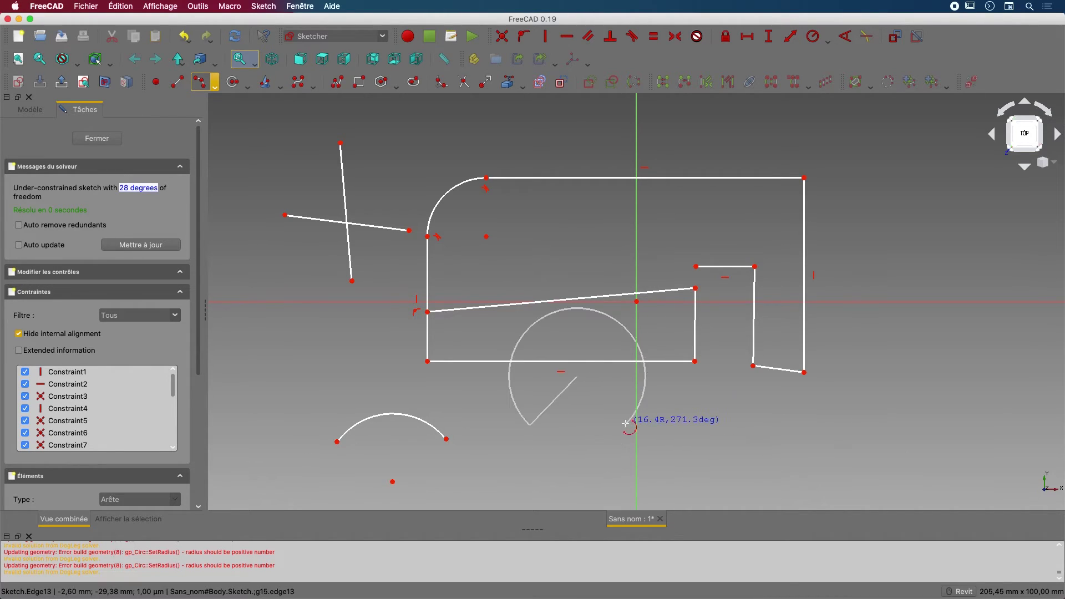
left_click(557, 416)
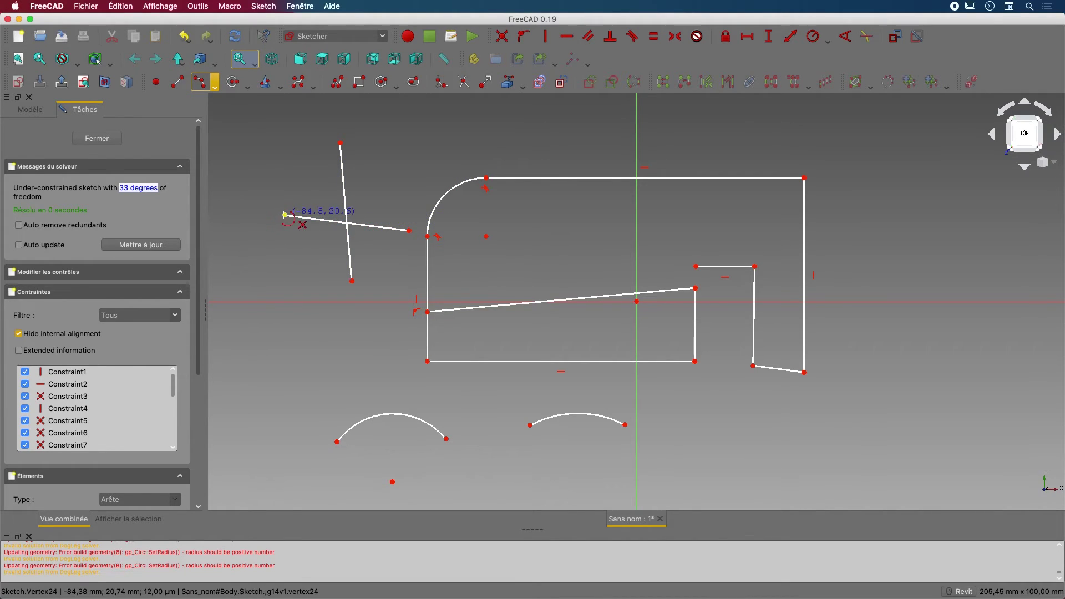
Draw an upward-curving arc joining both endpoints of the near-horizontal crossing line, using endpoints and a point on the arc.
left_click(285, 215)
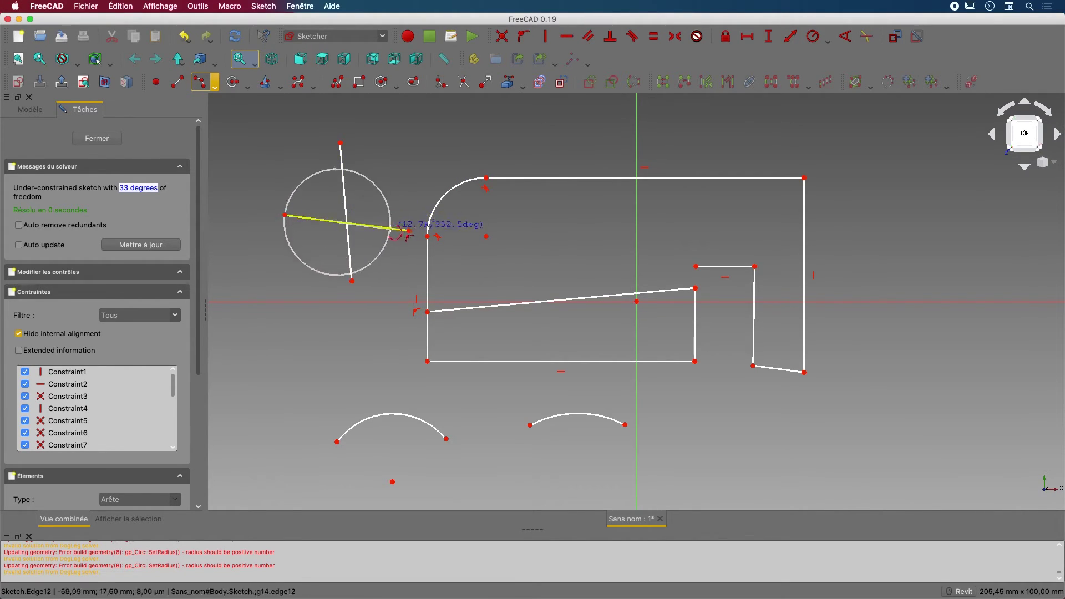
left_click(409, 229)
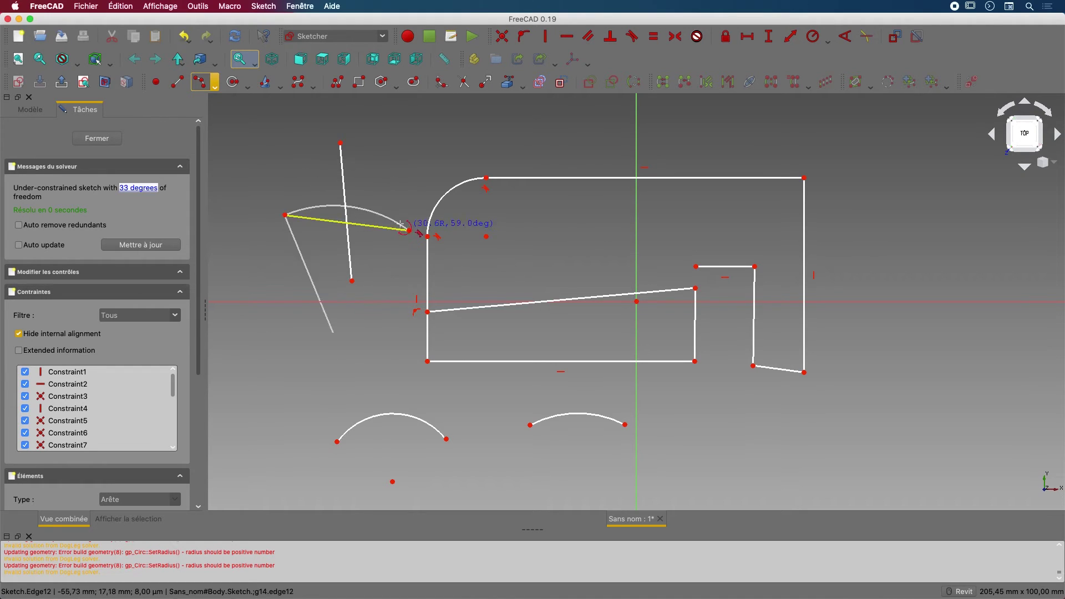
left_click(353, 188)
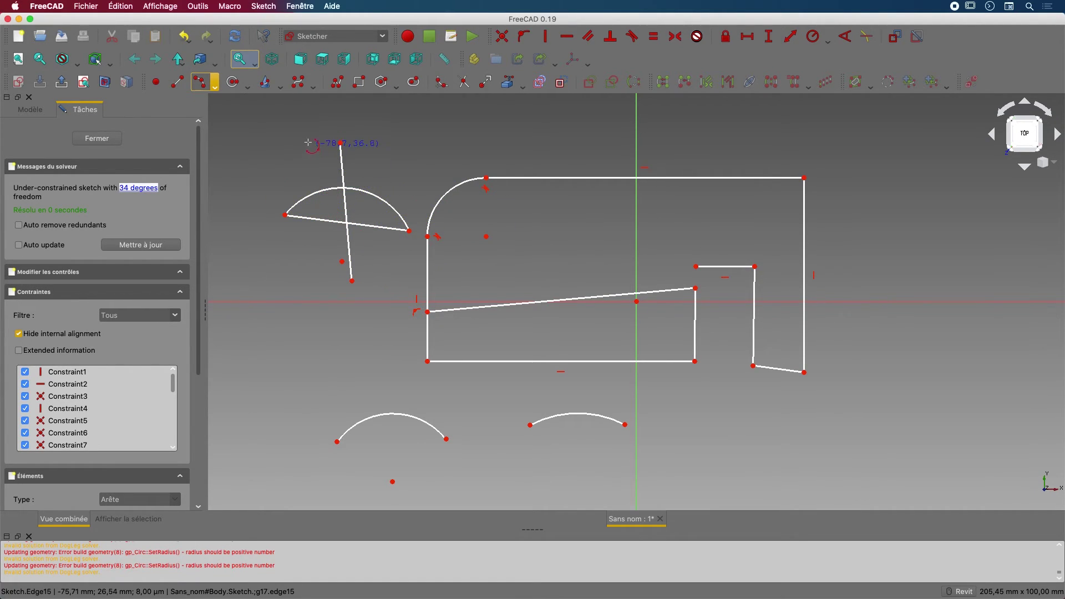
Draw a winding B-spline with six control points to the right of the profile and move its third control point toward the profile.
left_click(298, 84)
left_click(834, 182)
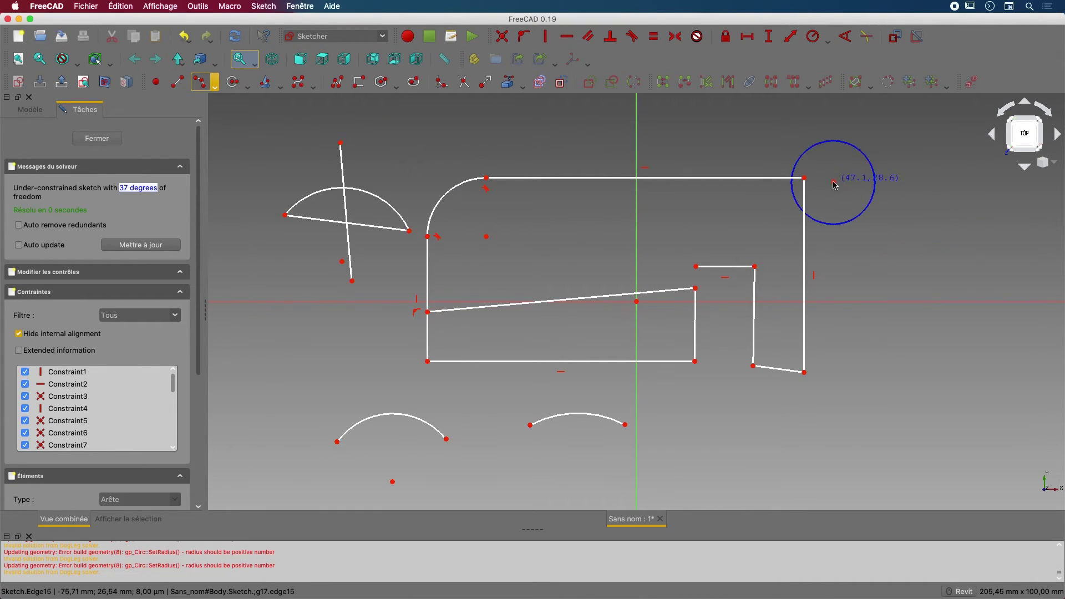
left_click(914, 232)
left_click(854, 301)
left_click(920, 367)
left_click(974, 331)
left_click(981, 357)
right_click(998, 381)
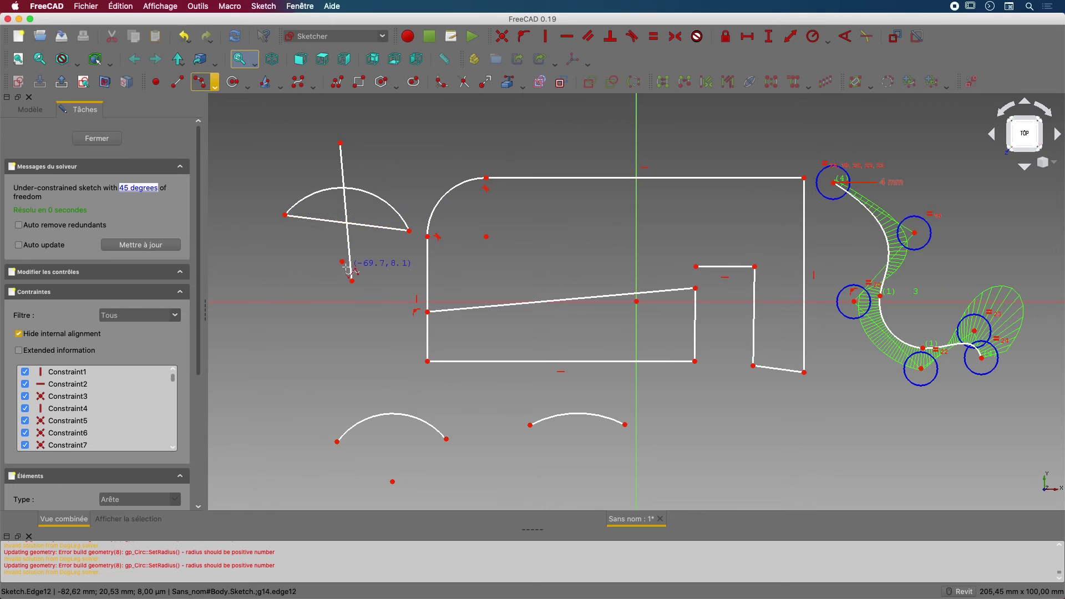
left_click_drag(847, 320, 773, 331)
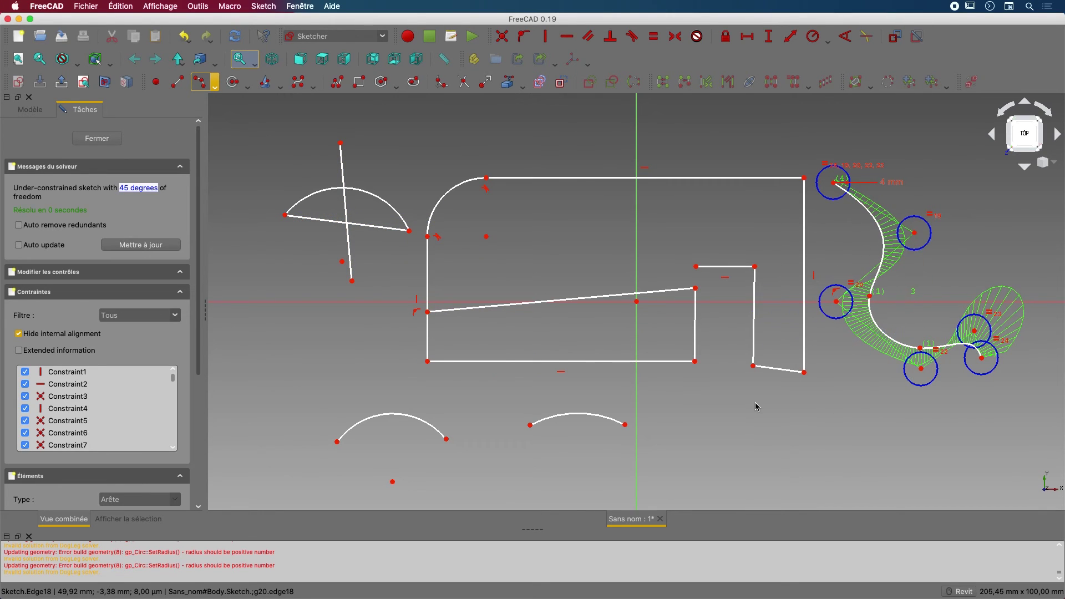